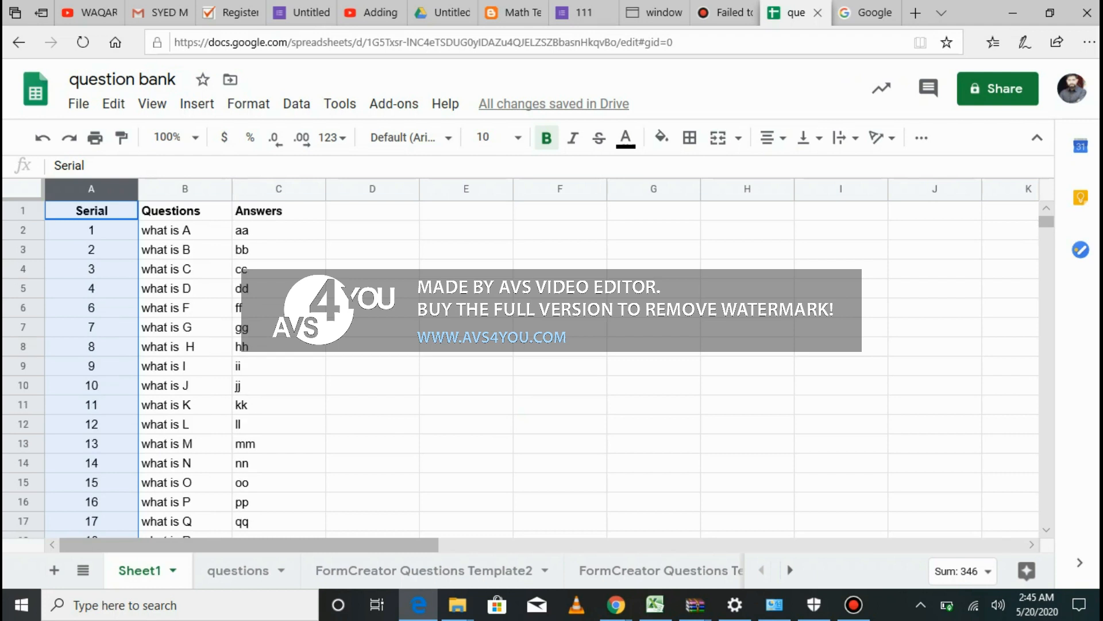
- Look through the serial numbers, questions and answers on Sheet1 down to the last filled row
left_click(185, 230)
left_click(185, 269)
left_click(185, 308)
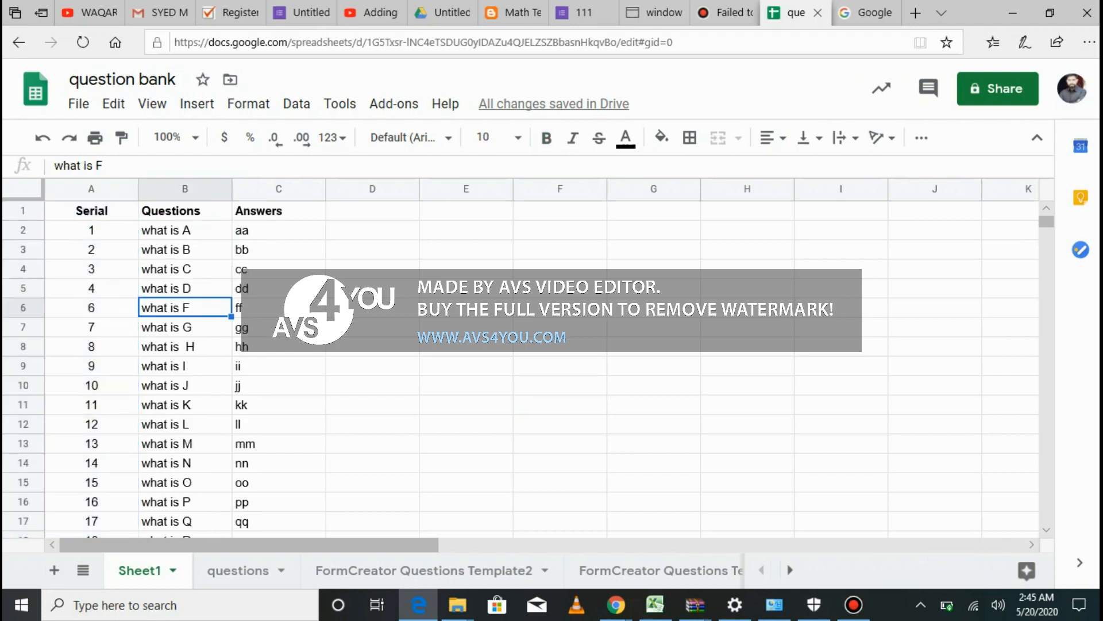
left_click(279, 231)
left_click(372, 288)
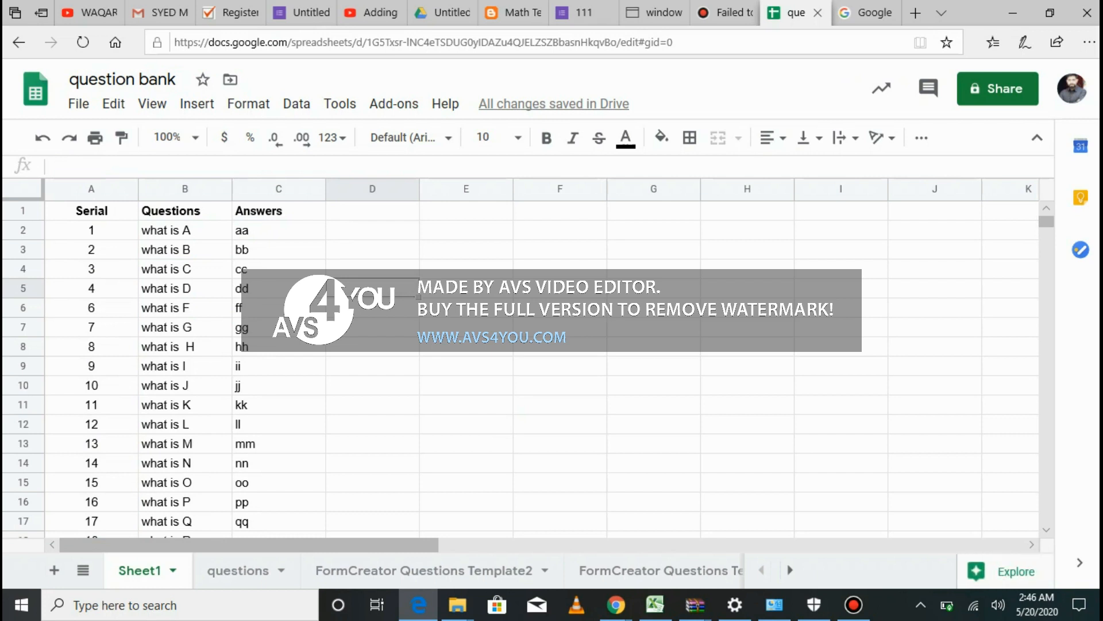
left_click(466, 328)
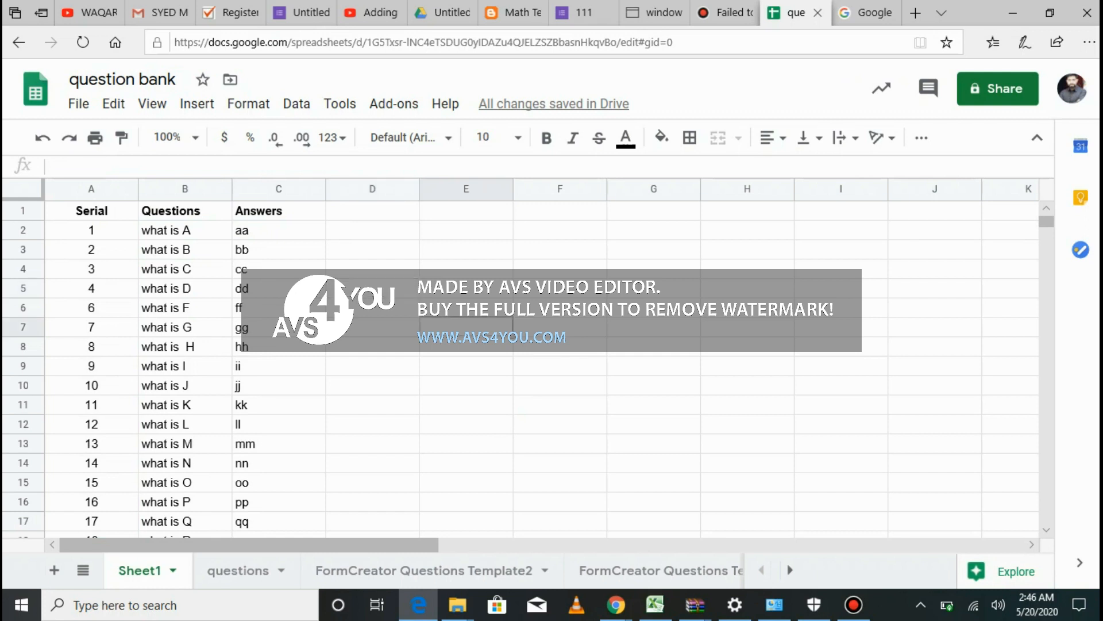
scroll(518, 368, "down", 5)
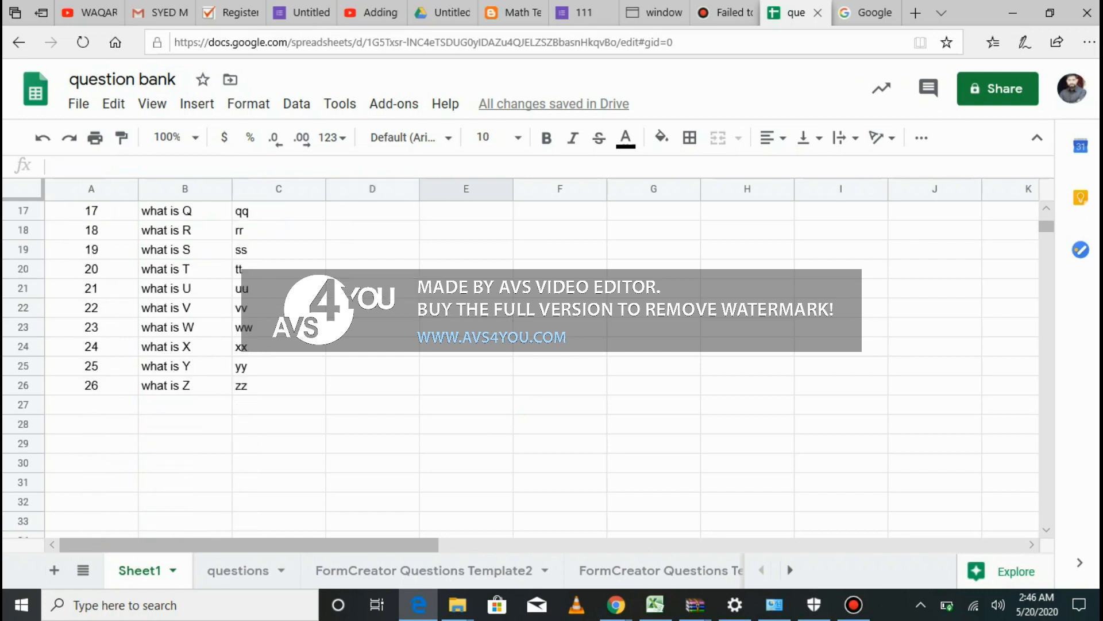
scroll(466, 356, "up", 5)
left_click(372, 268)
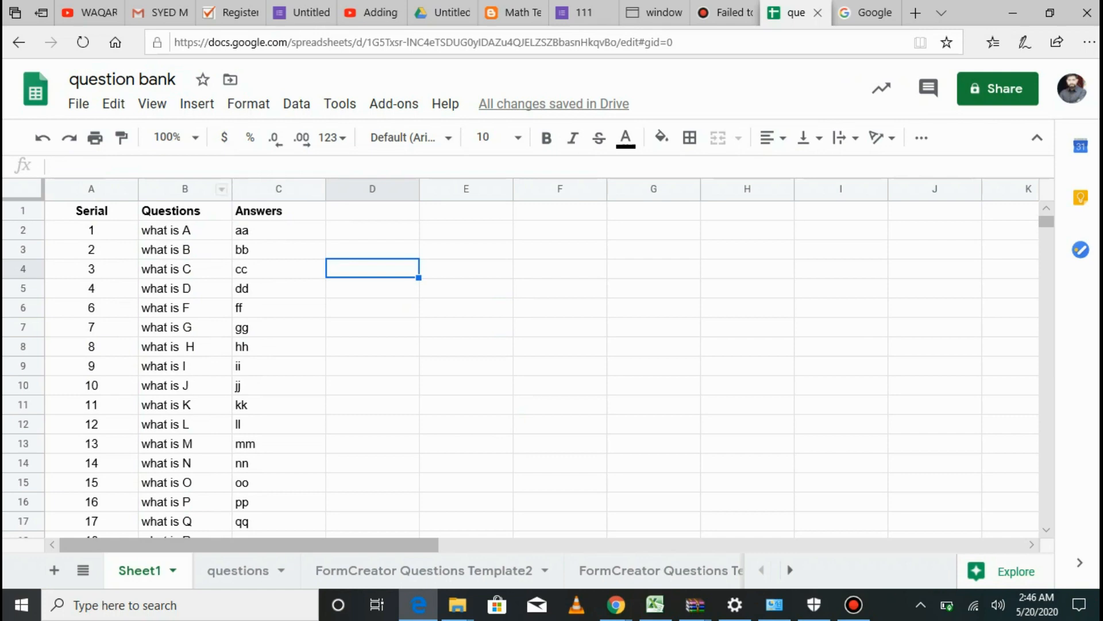
- Insert a new column directly before the Questions column and give it the header "Random"
left_click(184, 188)
right_click(184, 189)
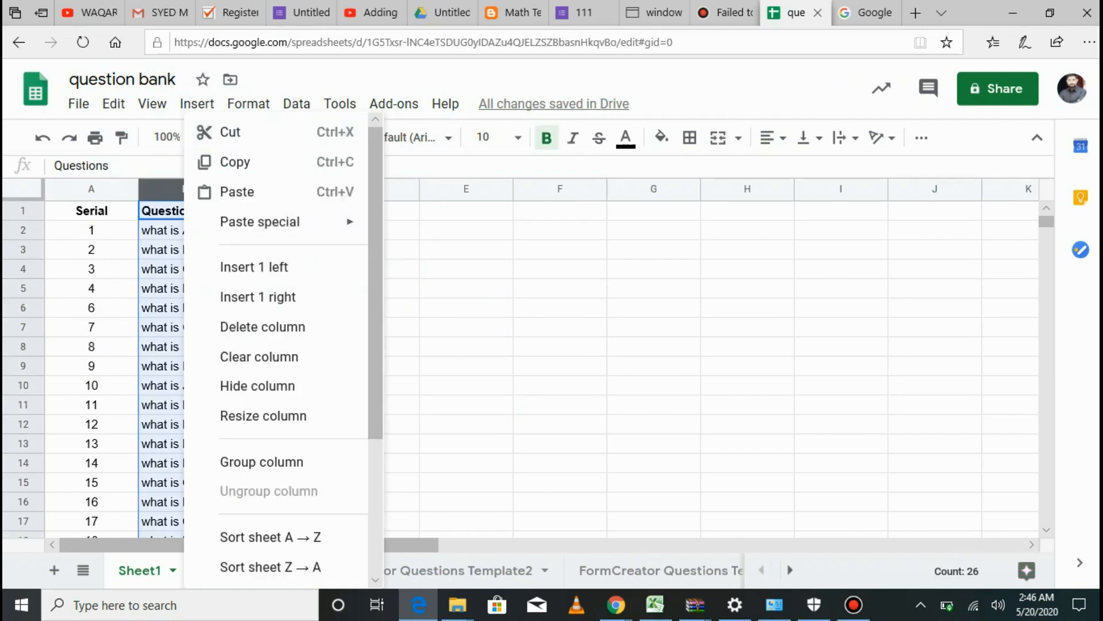
left_click(254, 267)
left_click(185, 211)
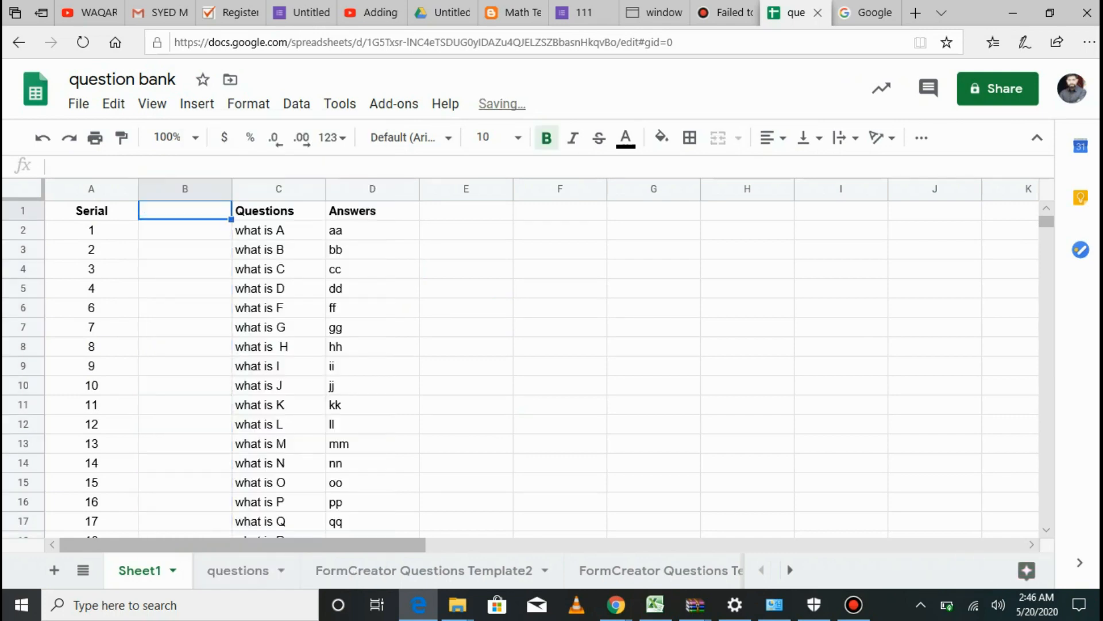
type("Random")
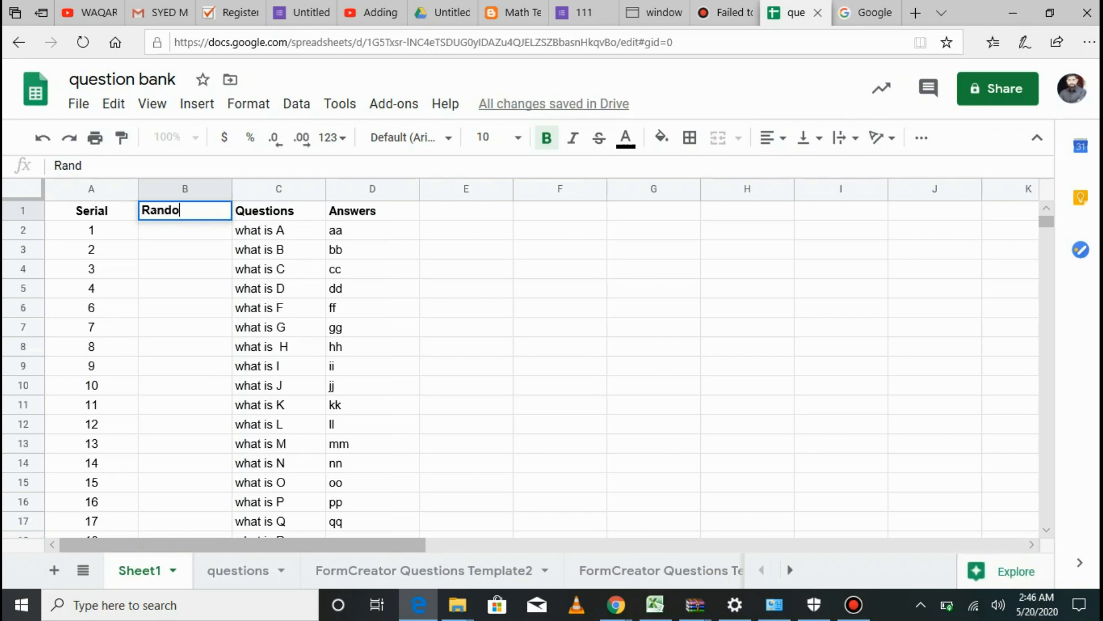
key("BackSpace")
type(",m")
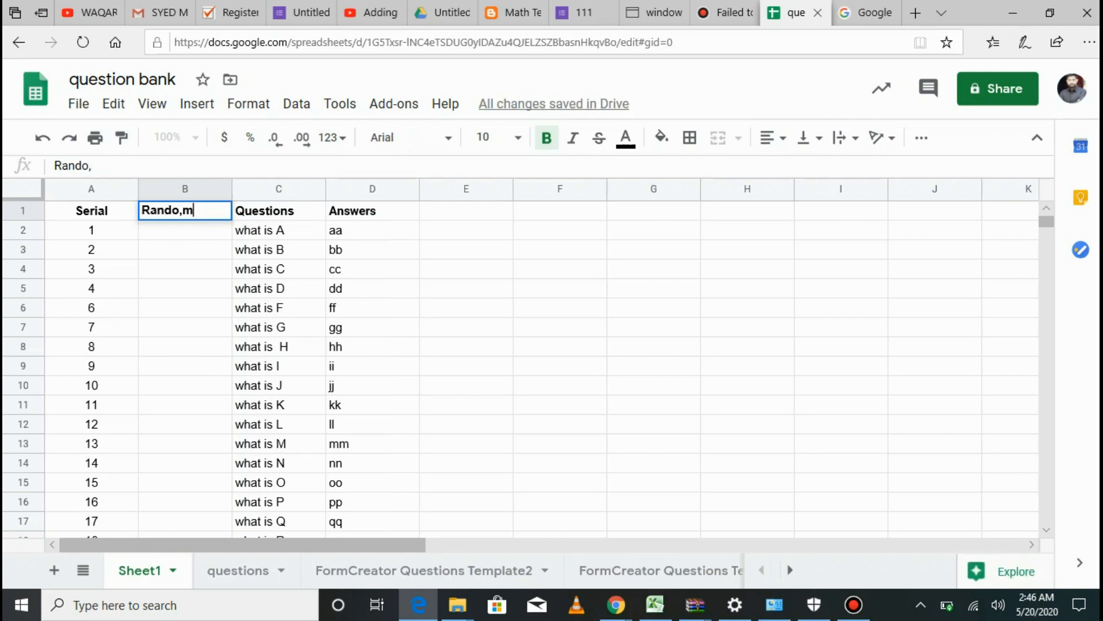
key("BackSpace")
key("BackSpace")
type("m")
key("Return")
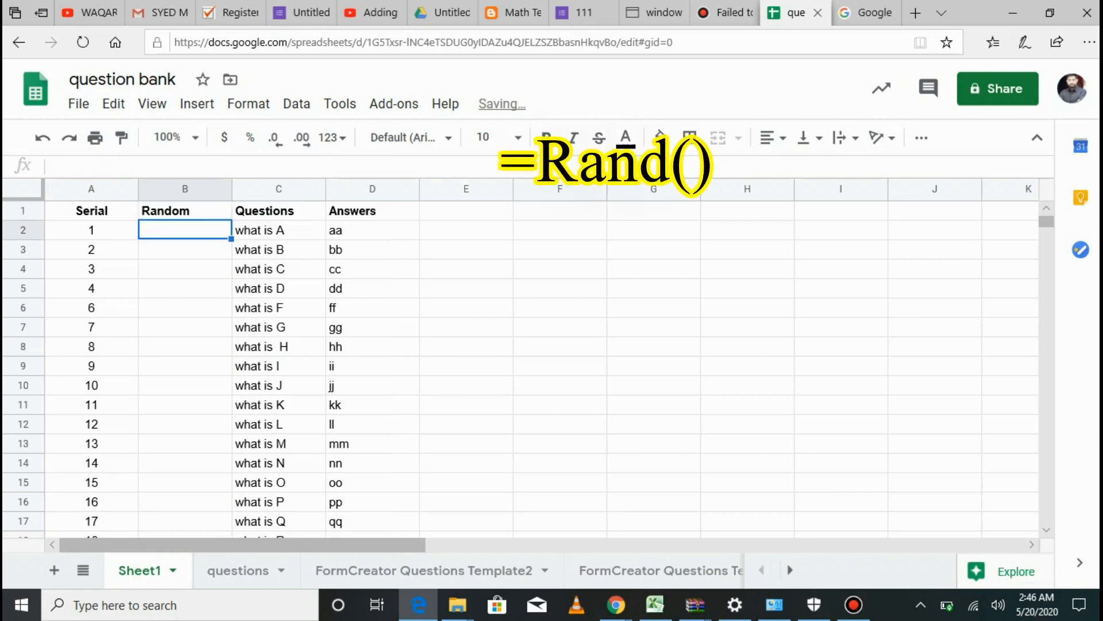
- Enter =rand() in B2 and fill the formula down the Random column for all question rows
type("=rand()")
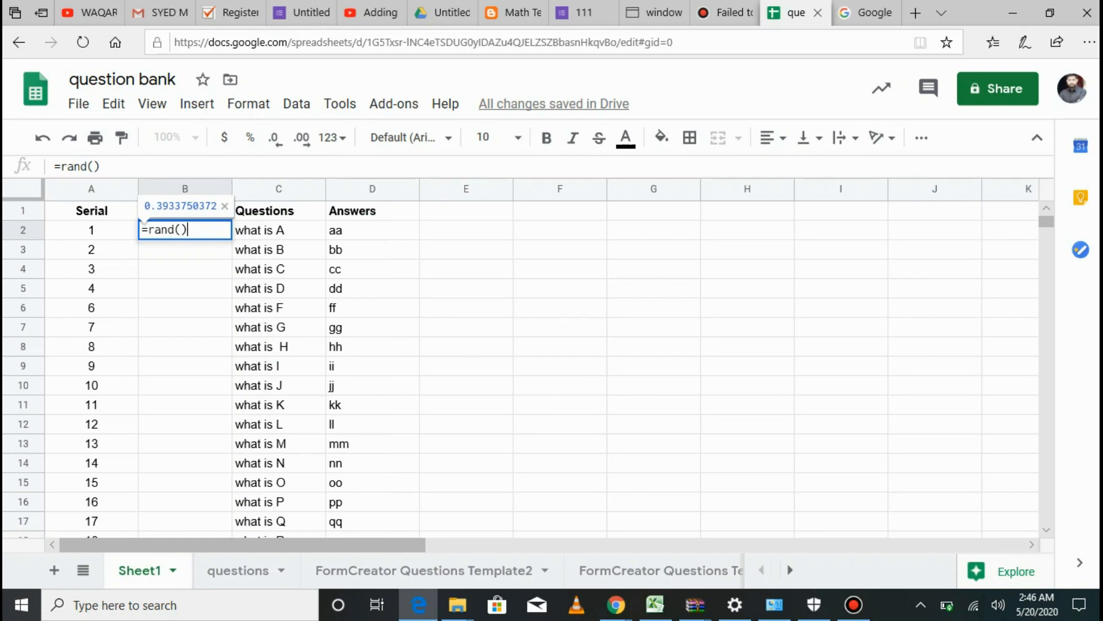
key("Return")
left_click(185, 229)
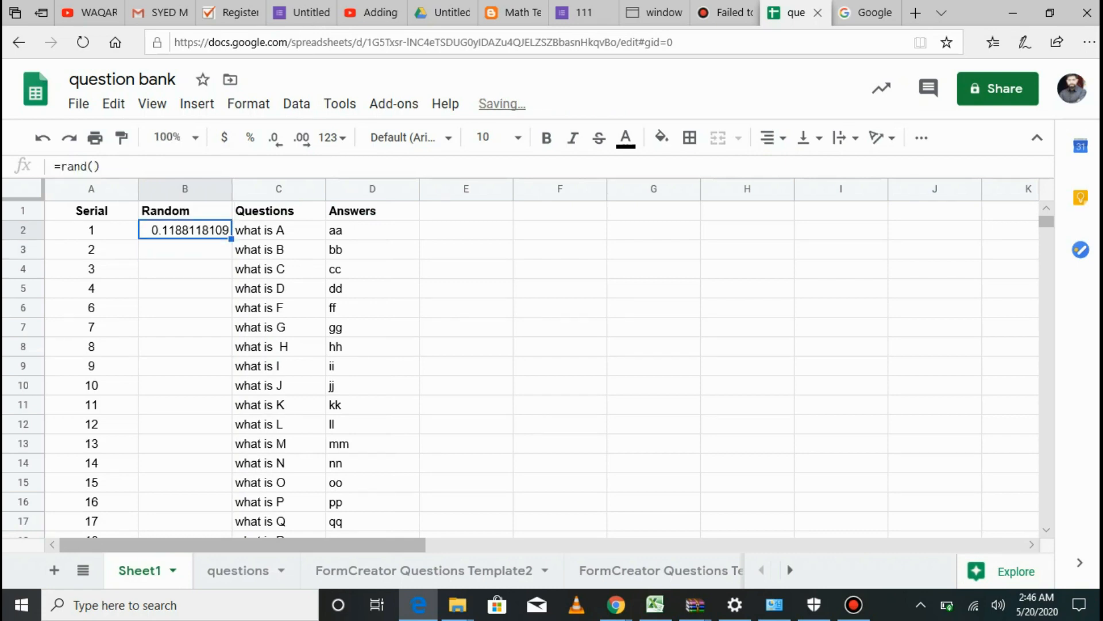
key("Down")
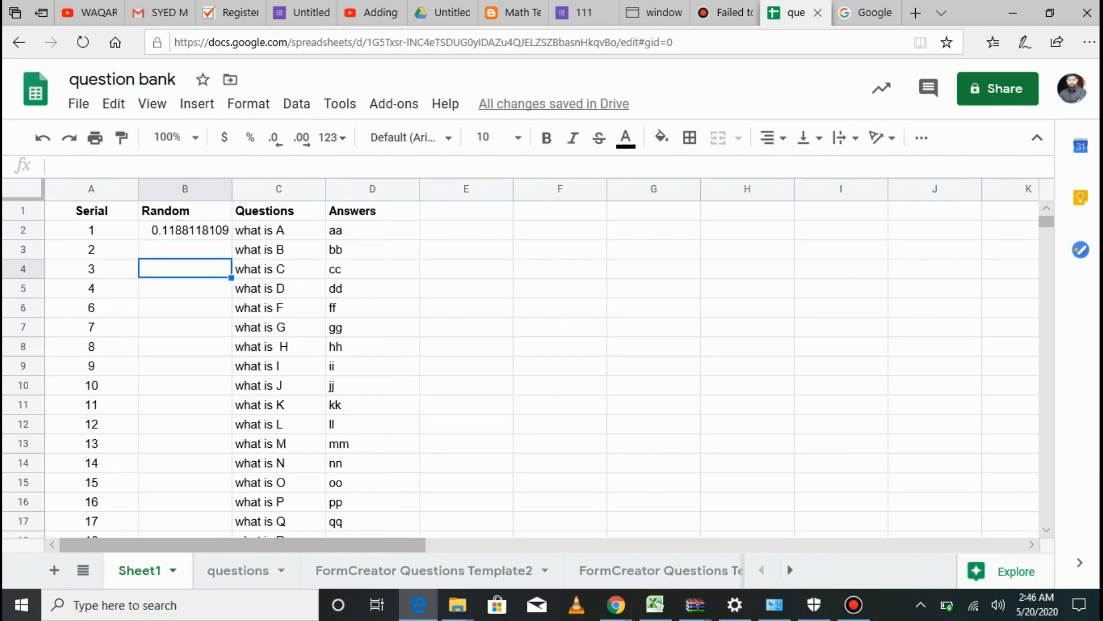
key("Up")
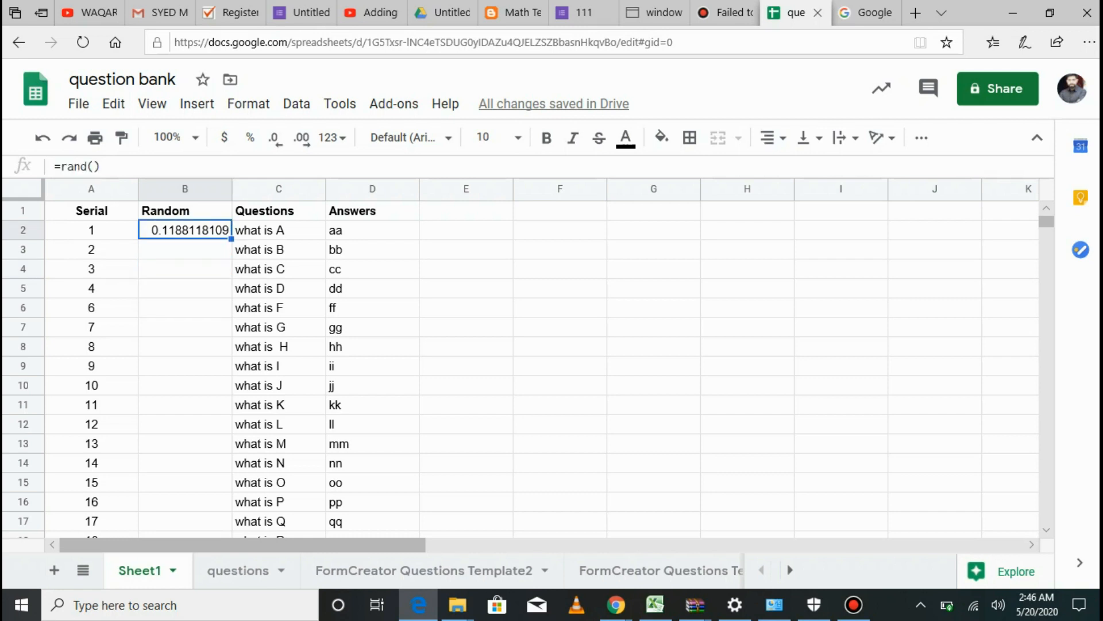
double_click(231, 238)
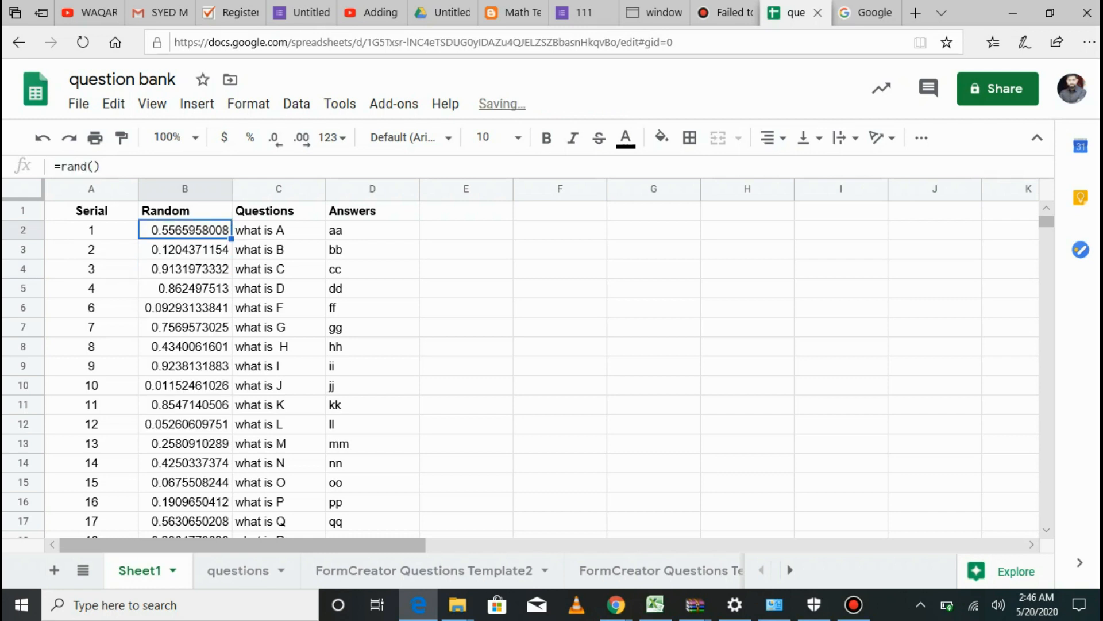
- Centre the contents of the Random column horizontally and widen the column to about one and a half times its width
scroll(517, 368, "down", 4)
left_click(221, 190)
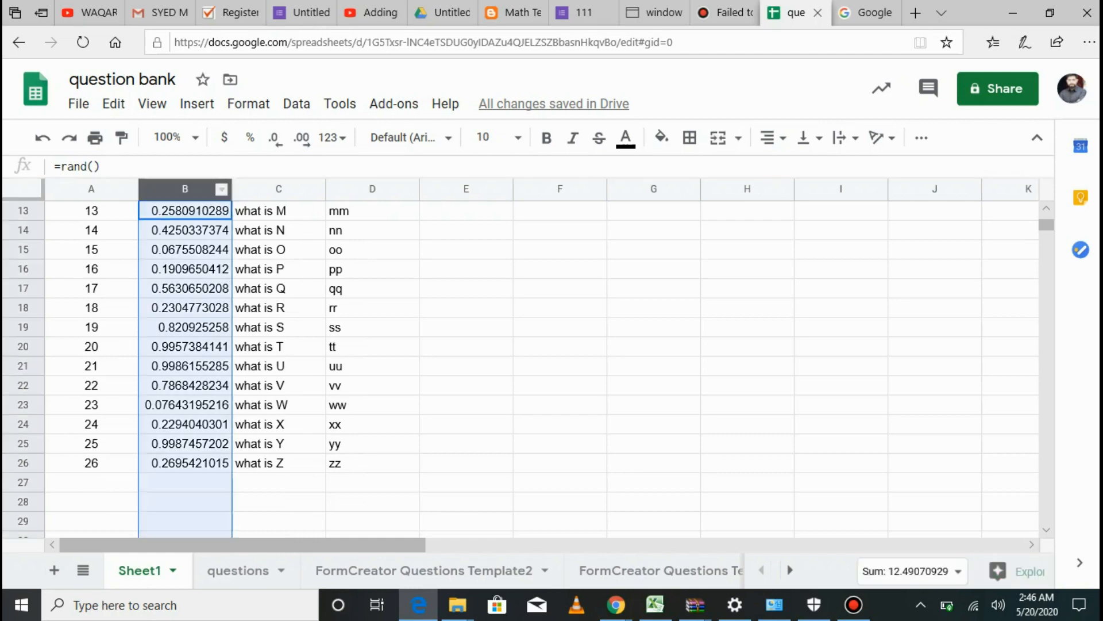
left_click(773, 137)
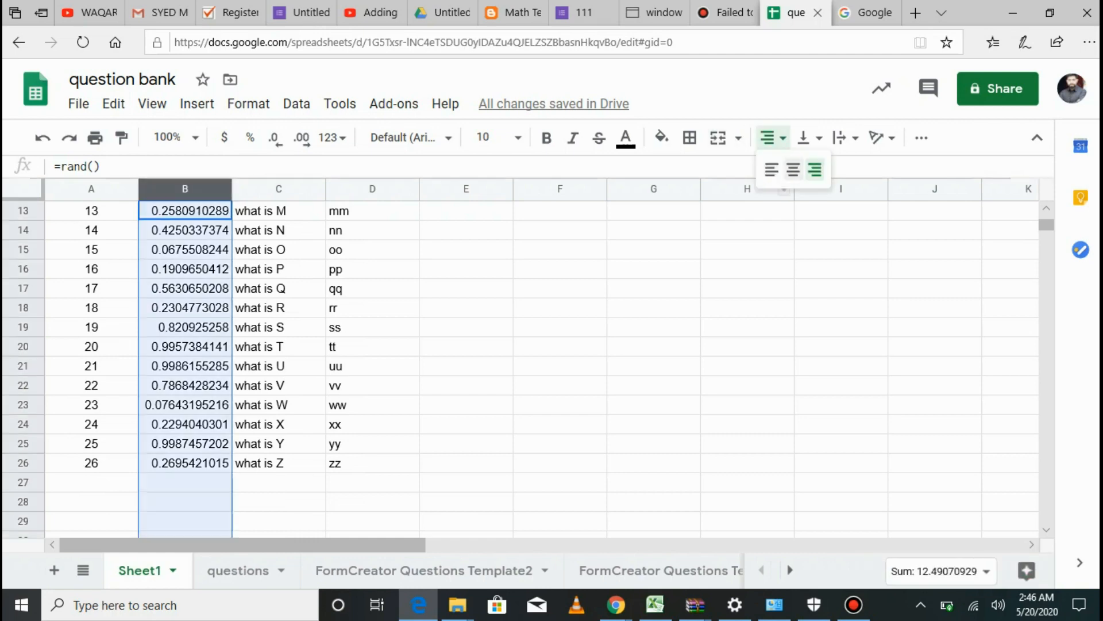
left_click(793, 170)
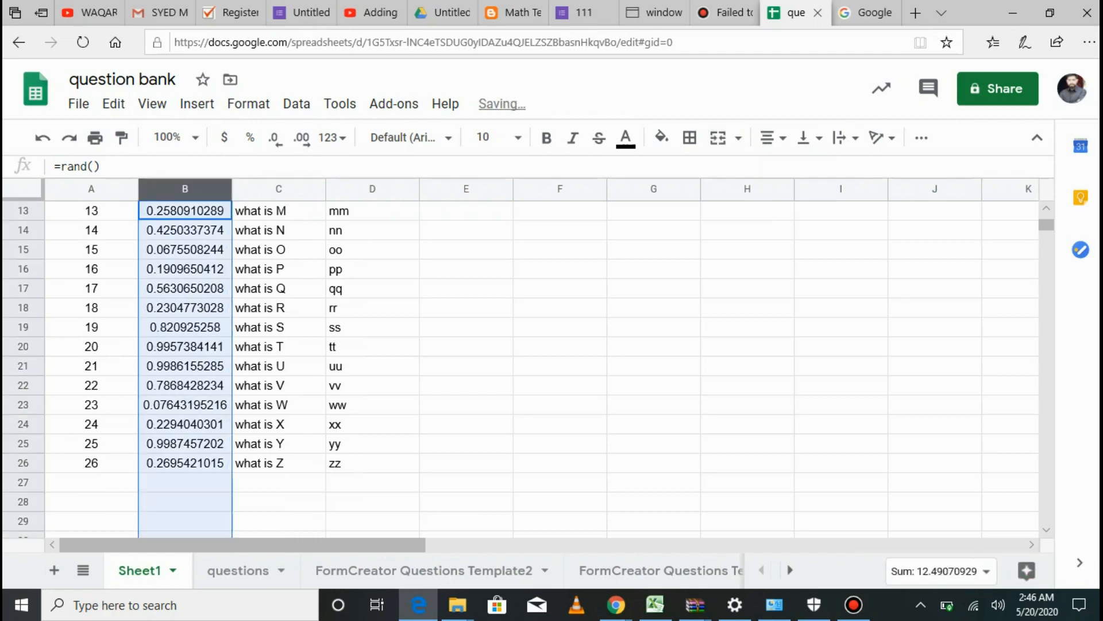
left_click(560, 289)
scroll(560, 289, "up", 4)
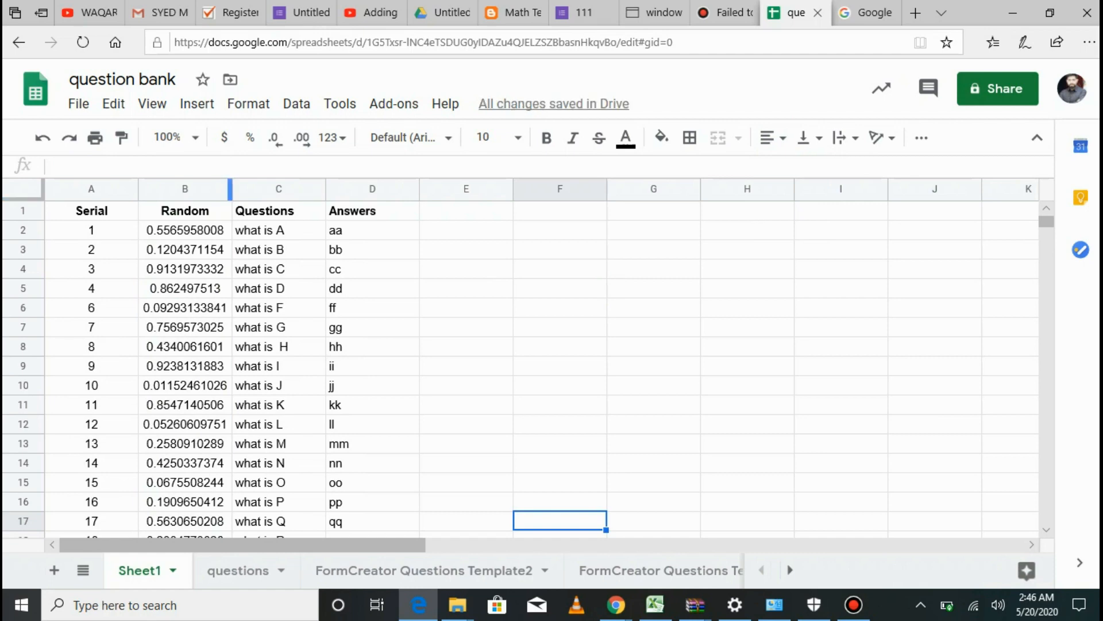
left_click_drag(230, 189, 293, 189)
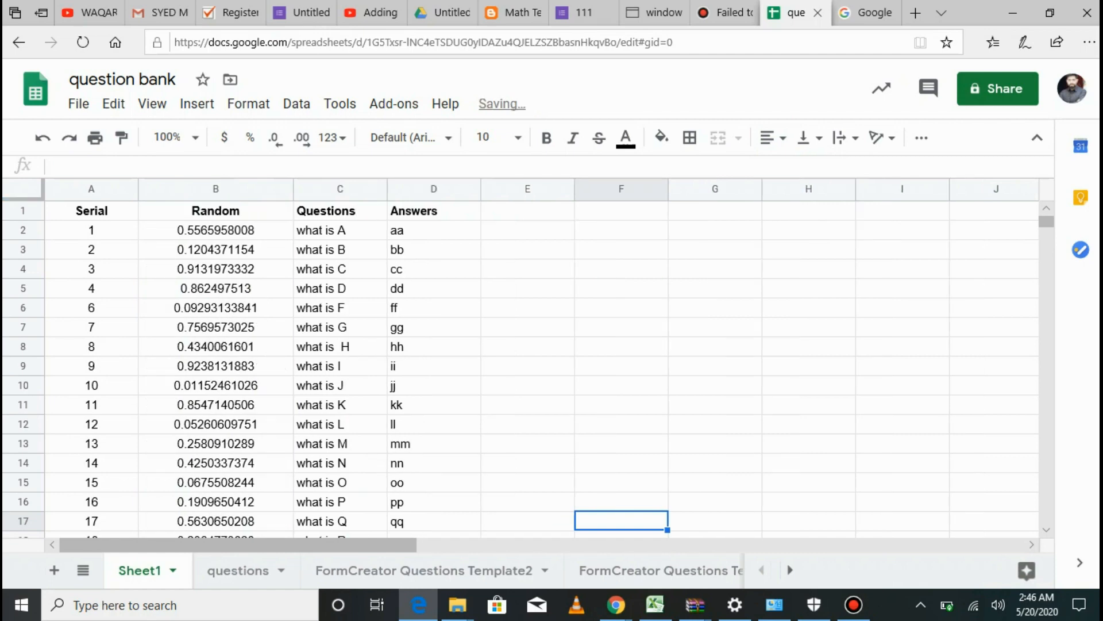
left_click(528, 307)
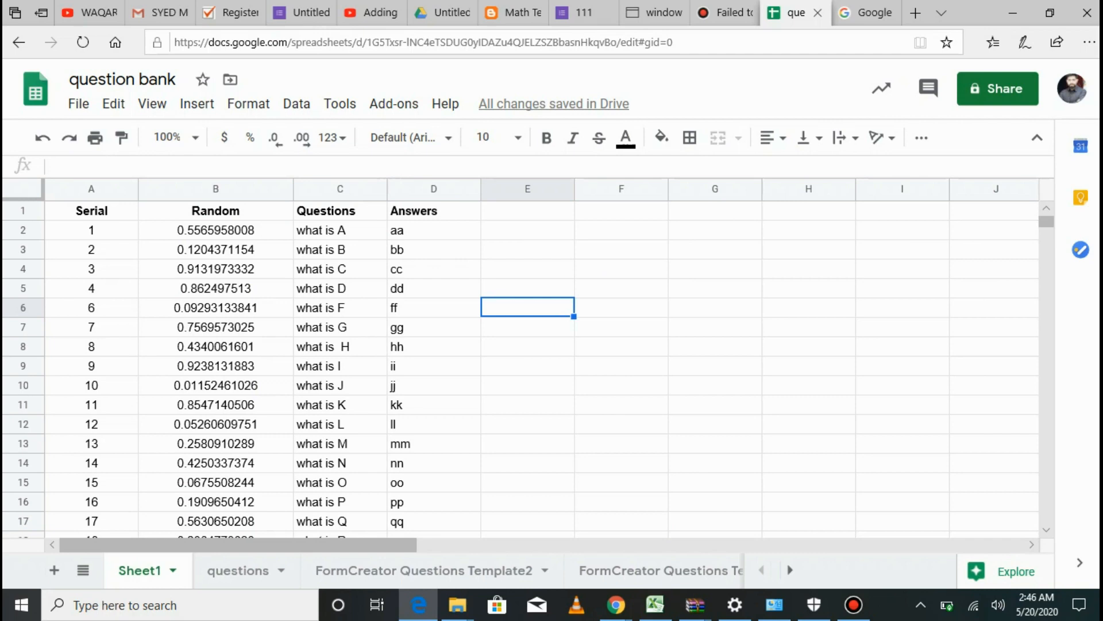
- Insert a new column between Random and Questions and give it the header "Rank"
left_click(341, 188)
right_click(341, 189)
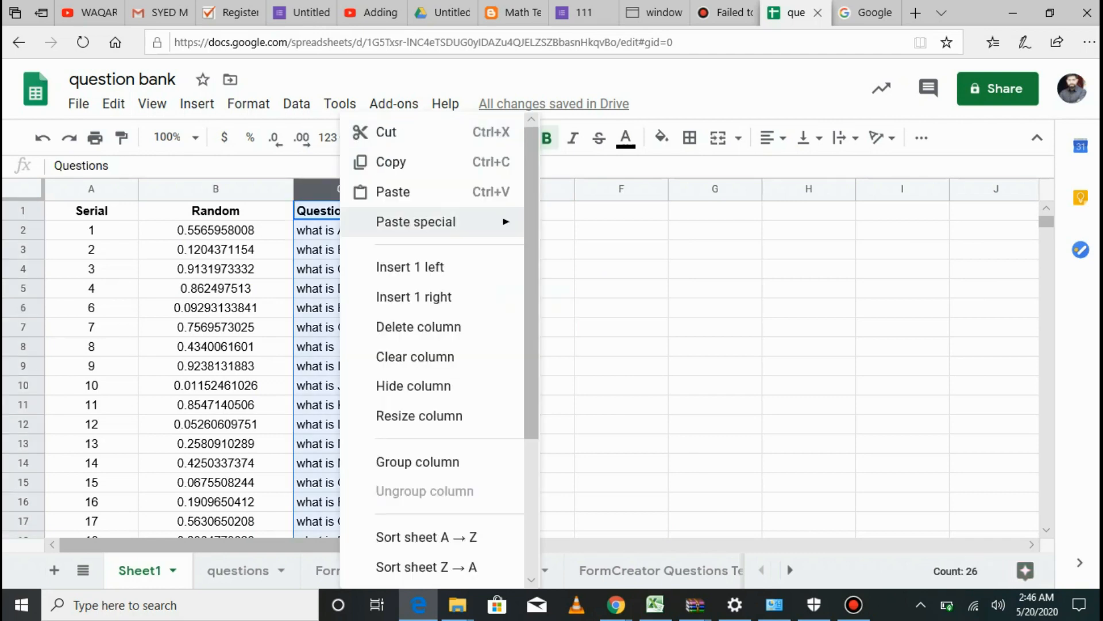
left_click(410, 266)
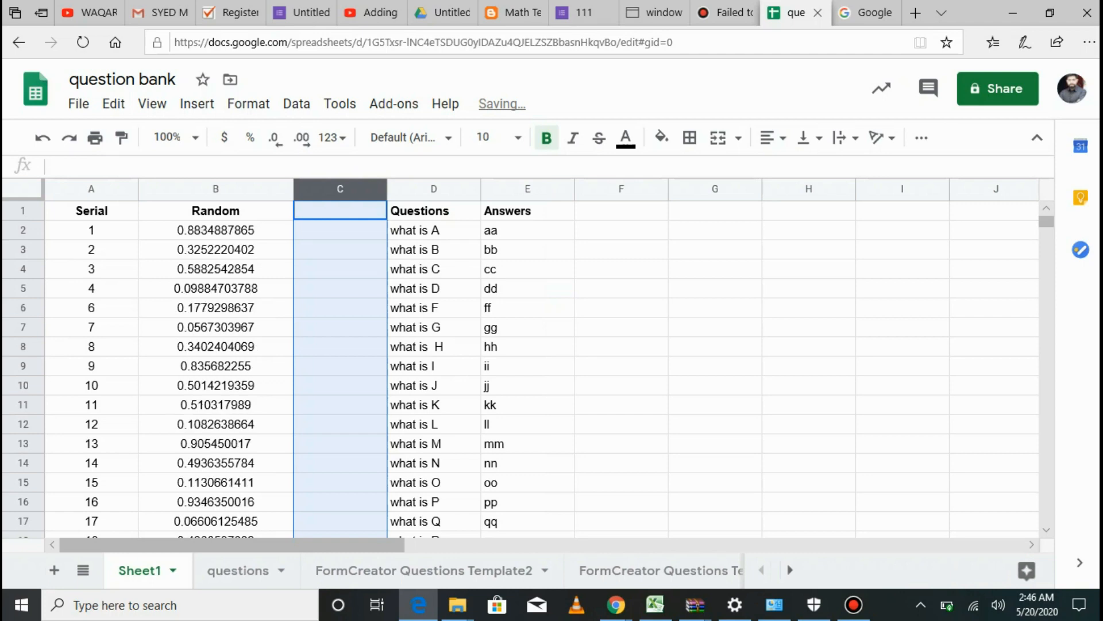
left_click(91, 230)
scroll(91, 231, "down", 9)
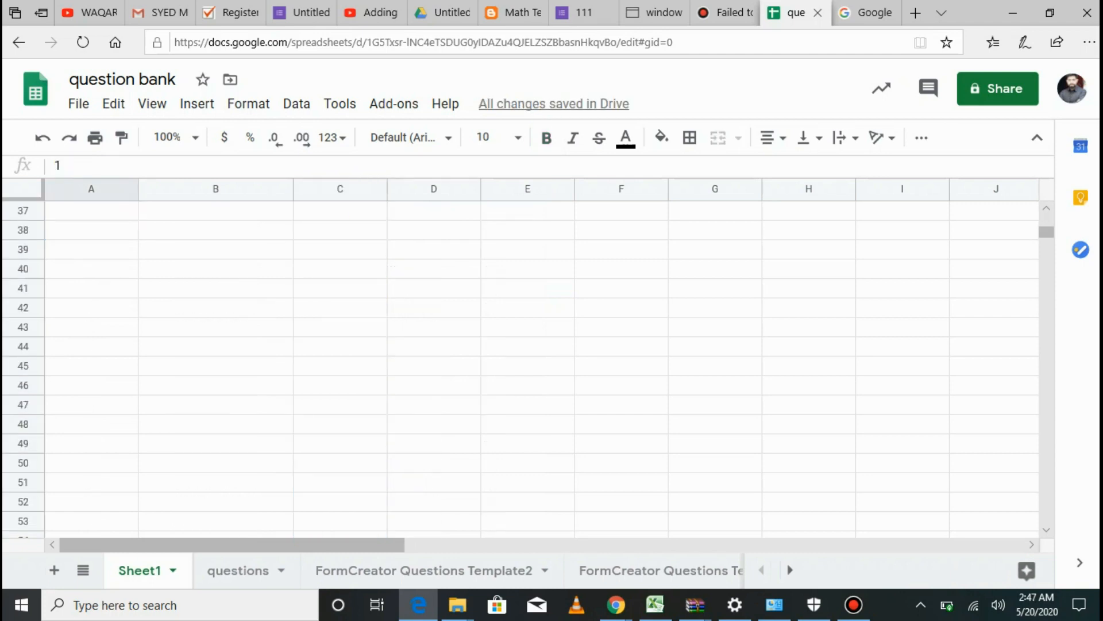
scroll(91, 231, "up", 4)
left_click(92, 308)
scroll(91, 308, "up", 5)
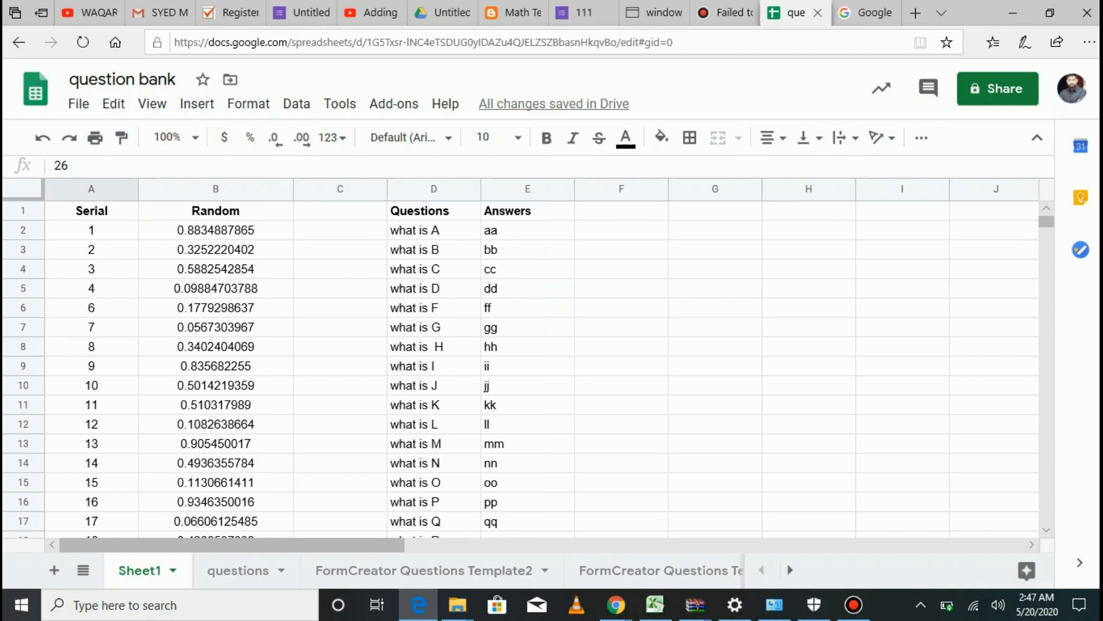
left_click(340, 211)
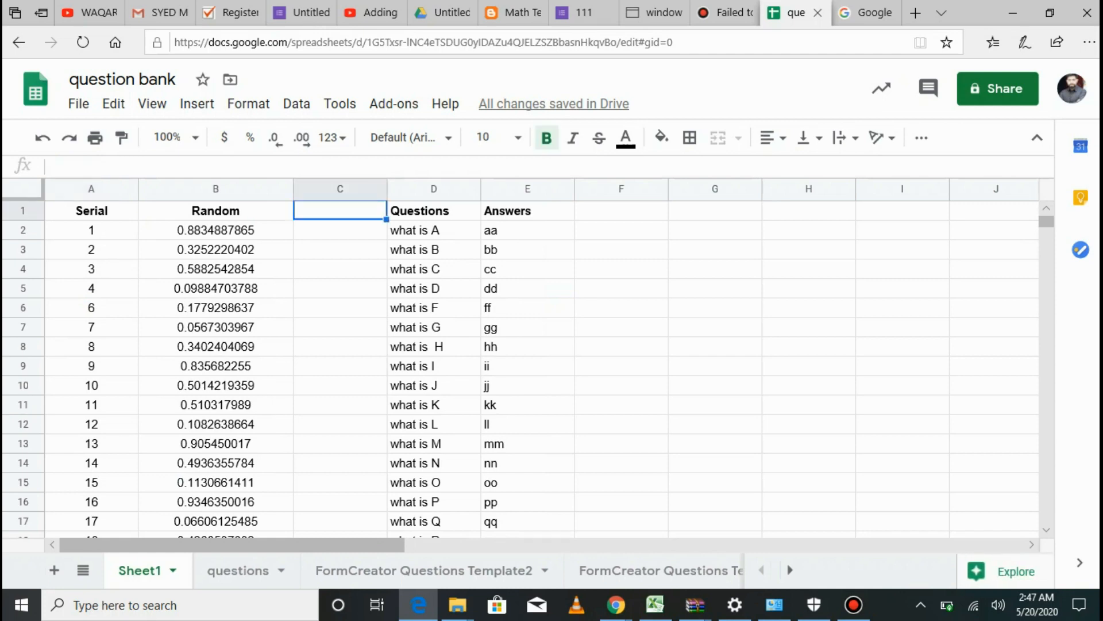
type("Rank")
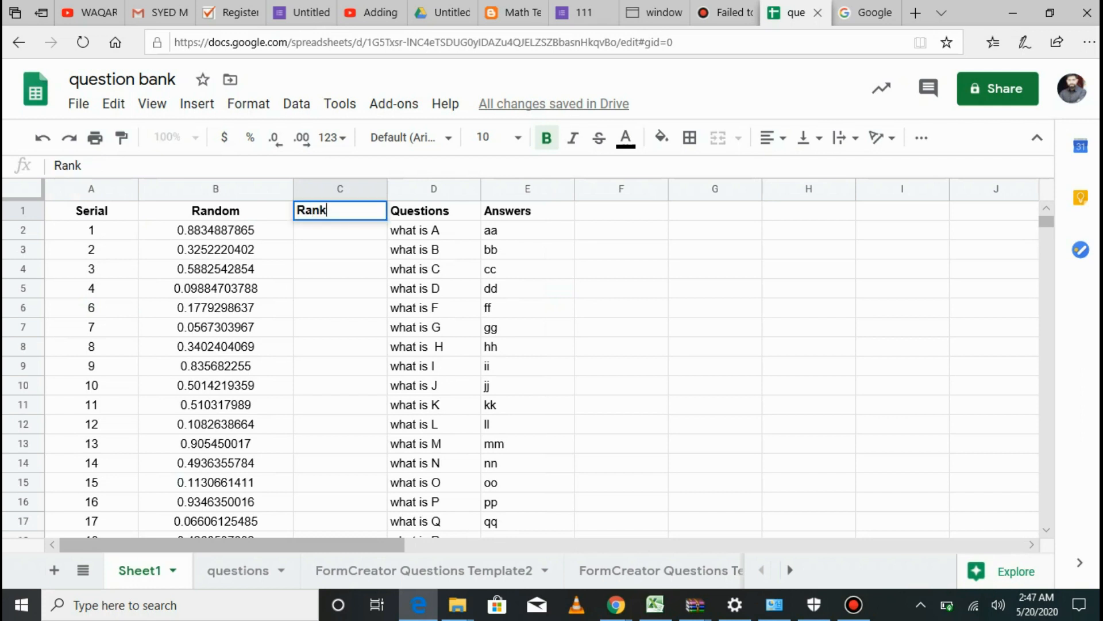
key("Return")
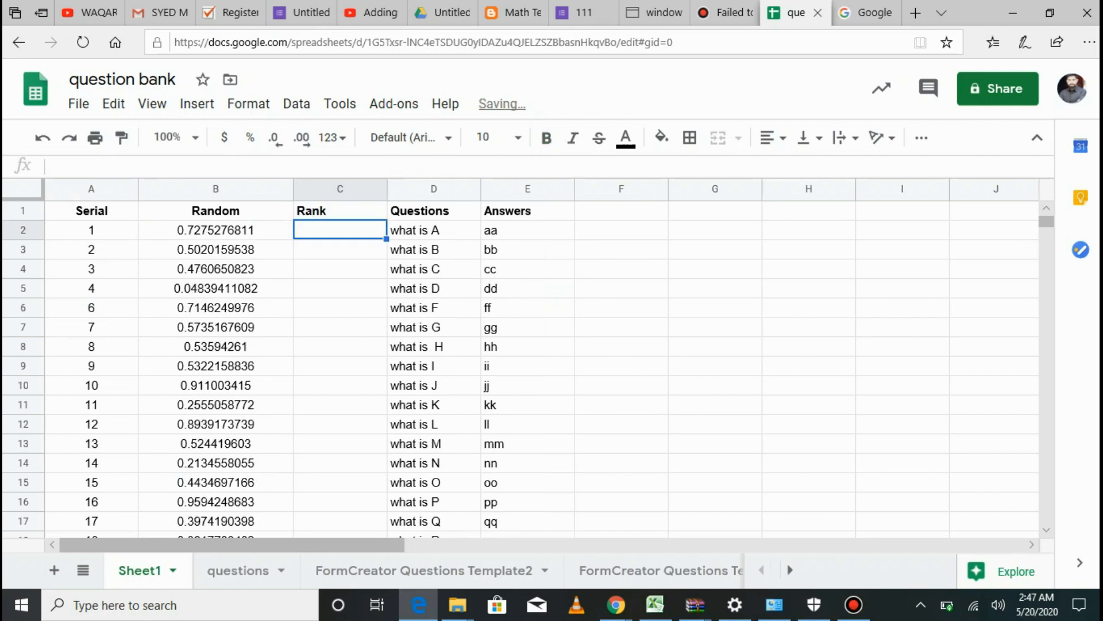
- Enter the formula =rank(B2,B$2:B,1) in C2, the first question row of the Rank column
type("=ra")
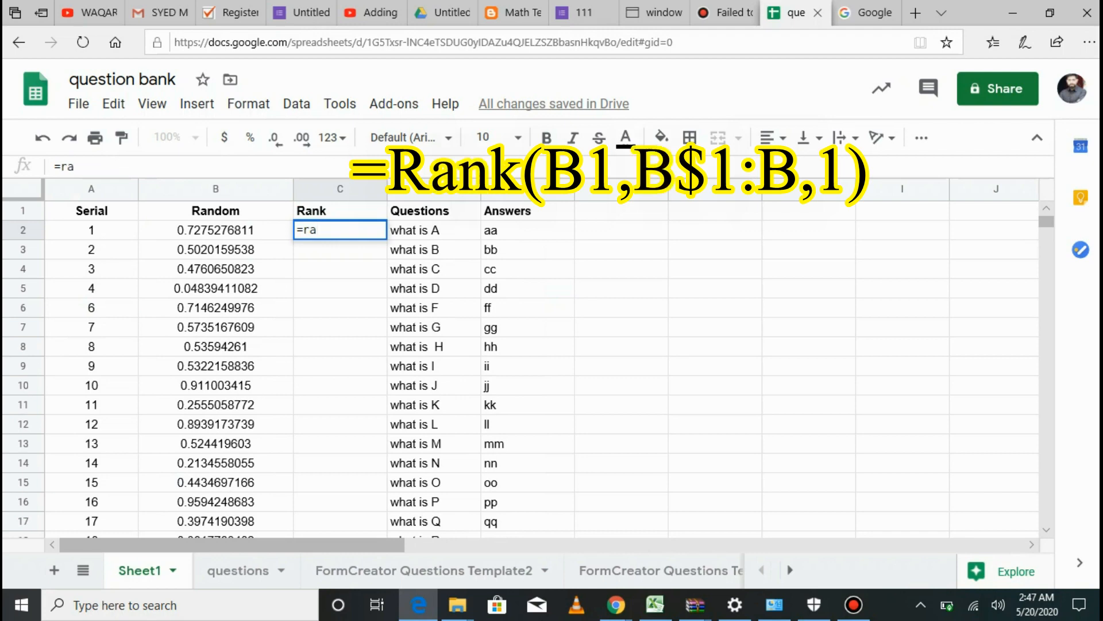
type("nk(")
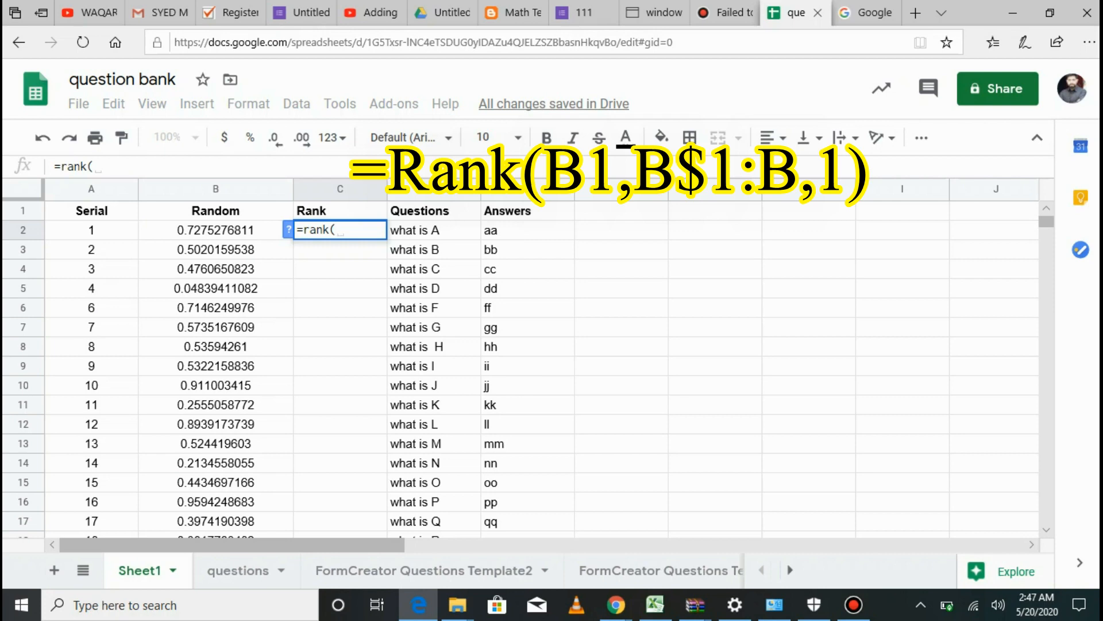
key("Left")
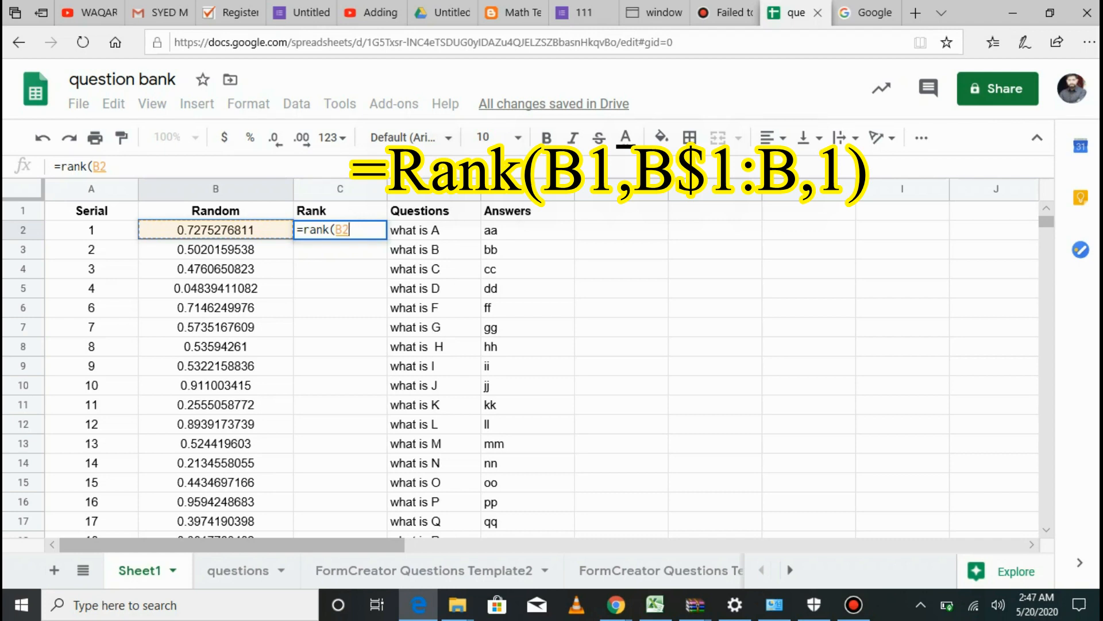
type(",B$")
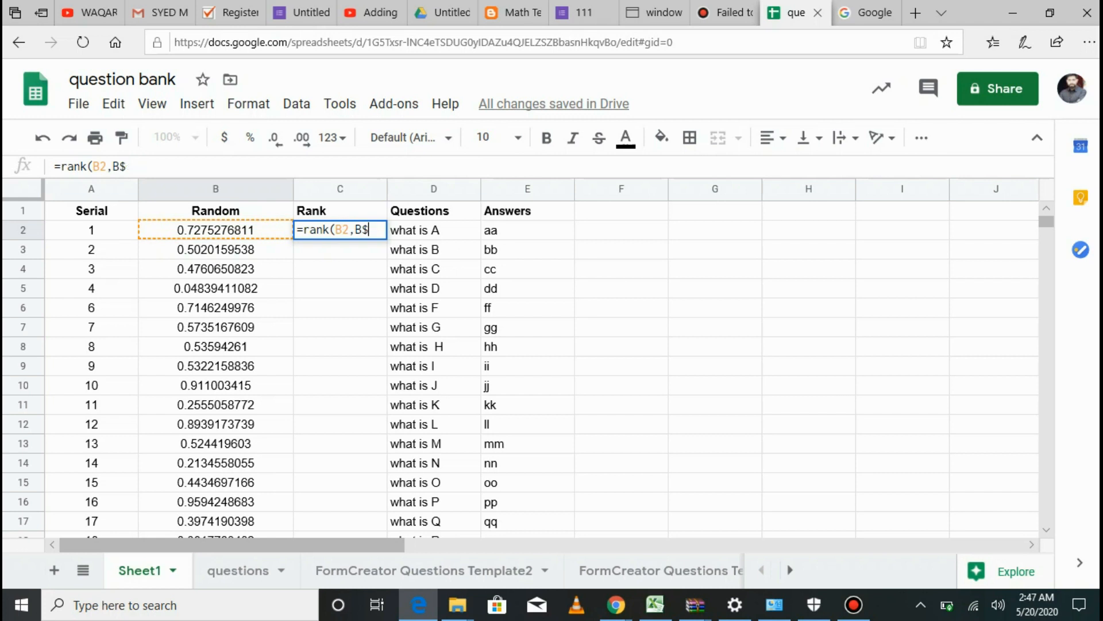
type("2:B")
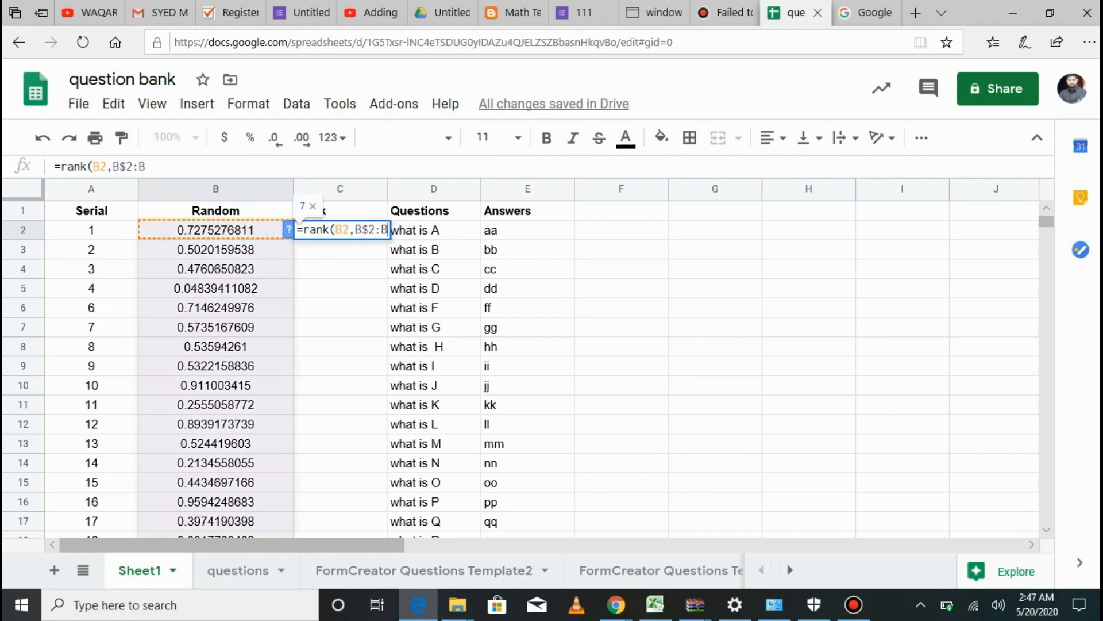
type(",1")
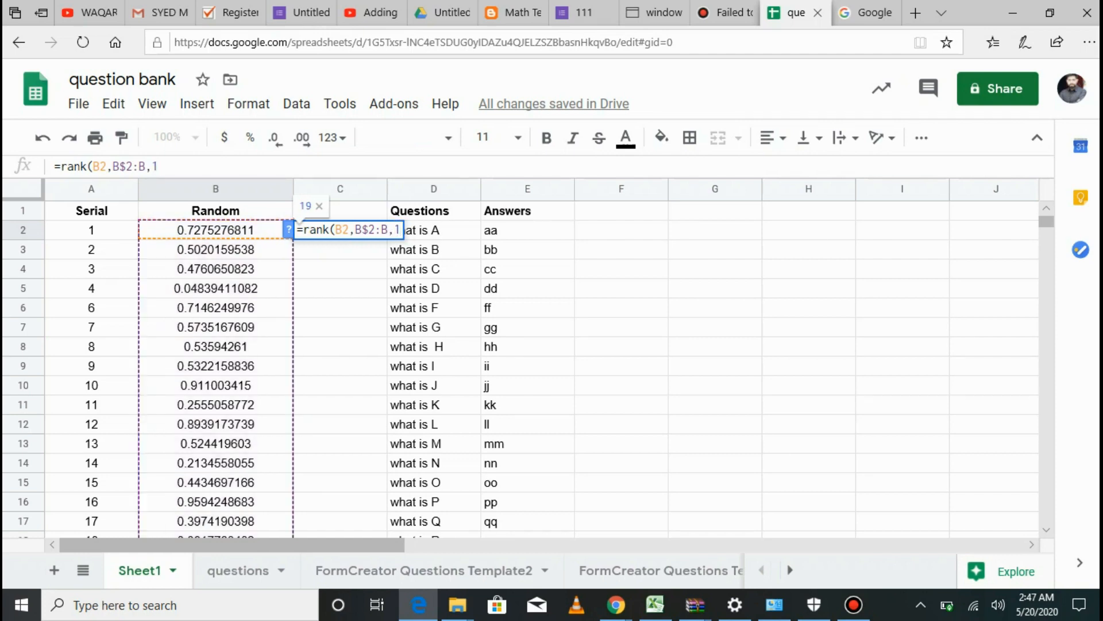
type(")")
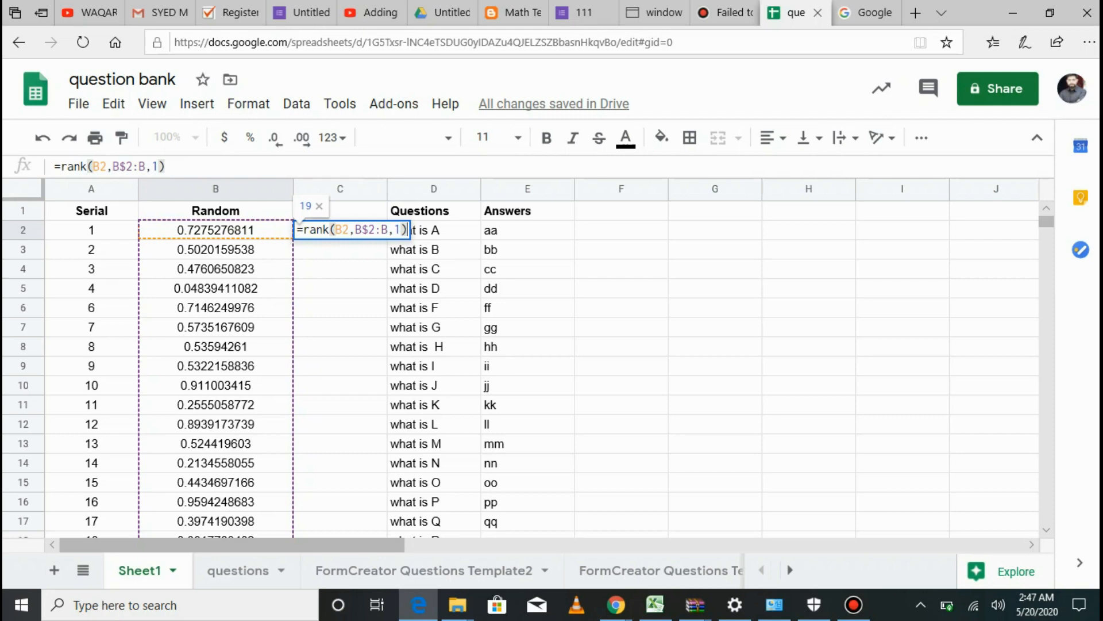
key("Return")
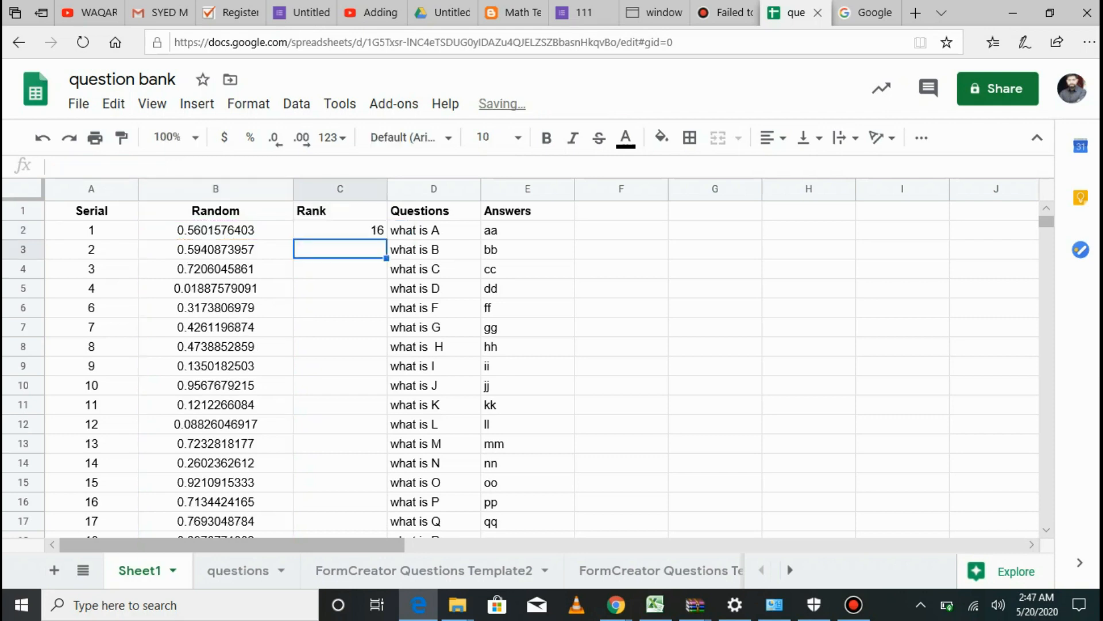
- Fill the ranking formula from C2 down the Rank column for all question rows
left_click(340, 230)
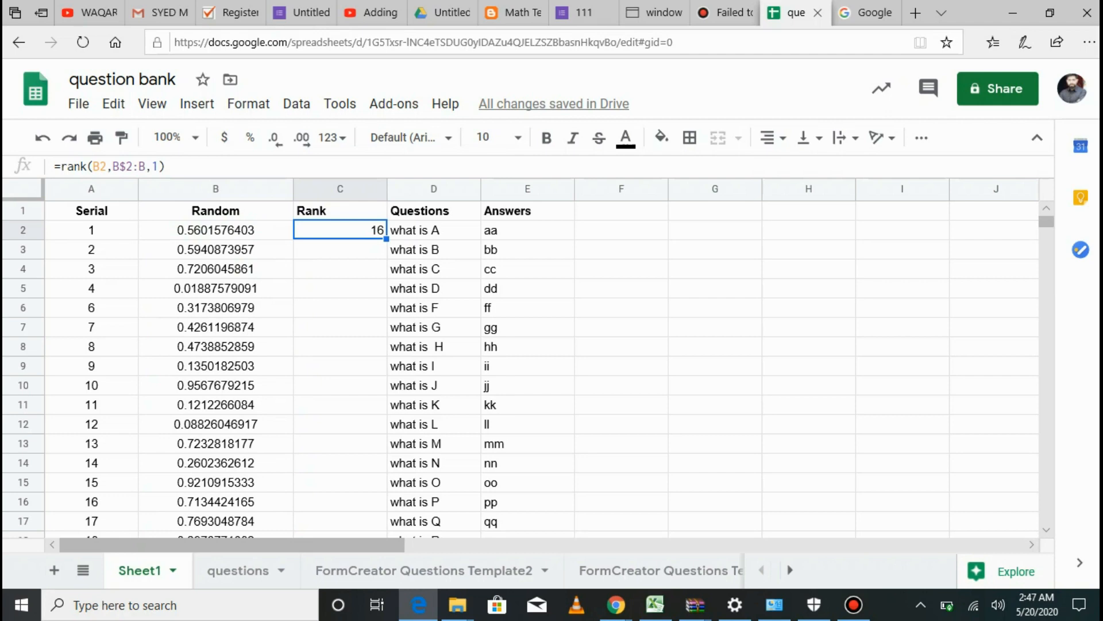
key("ctrl+Return")
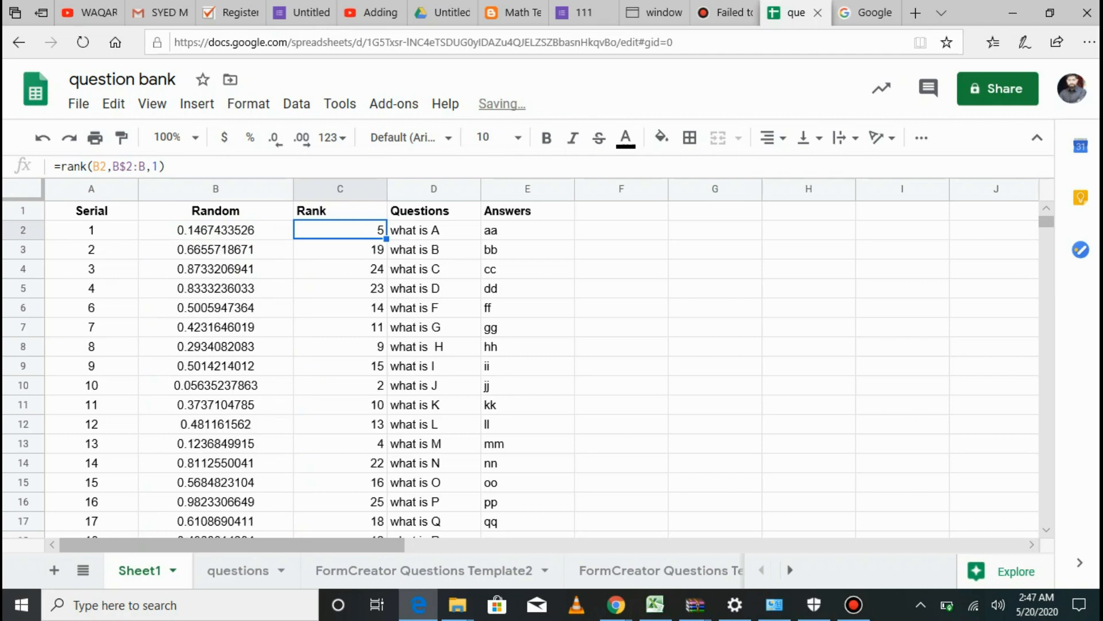
scroll(517, 368, "down", 5)
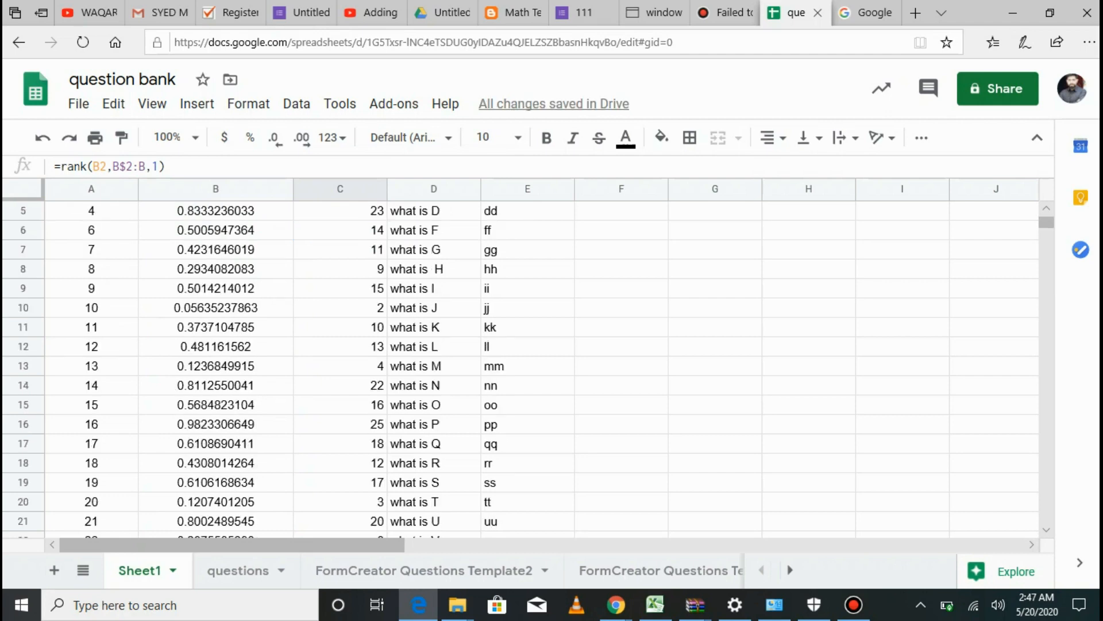
scroll(517, 368, "up", 5)
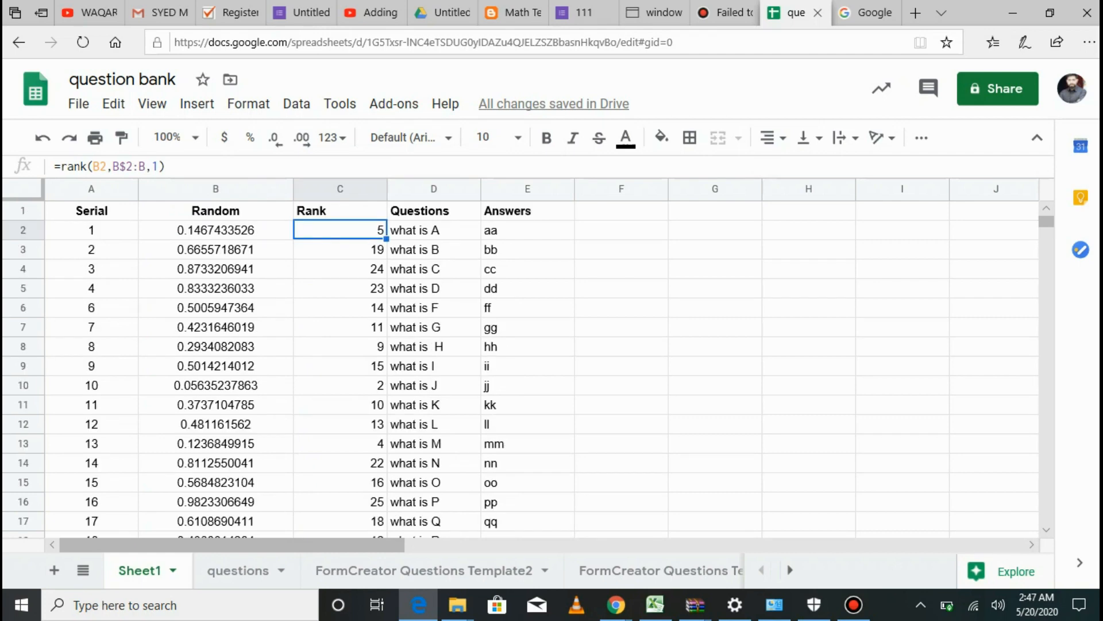
- Centre the contents of the Rank column horizontally
left_click(340, 189)
left_click(773, 138)
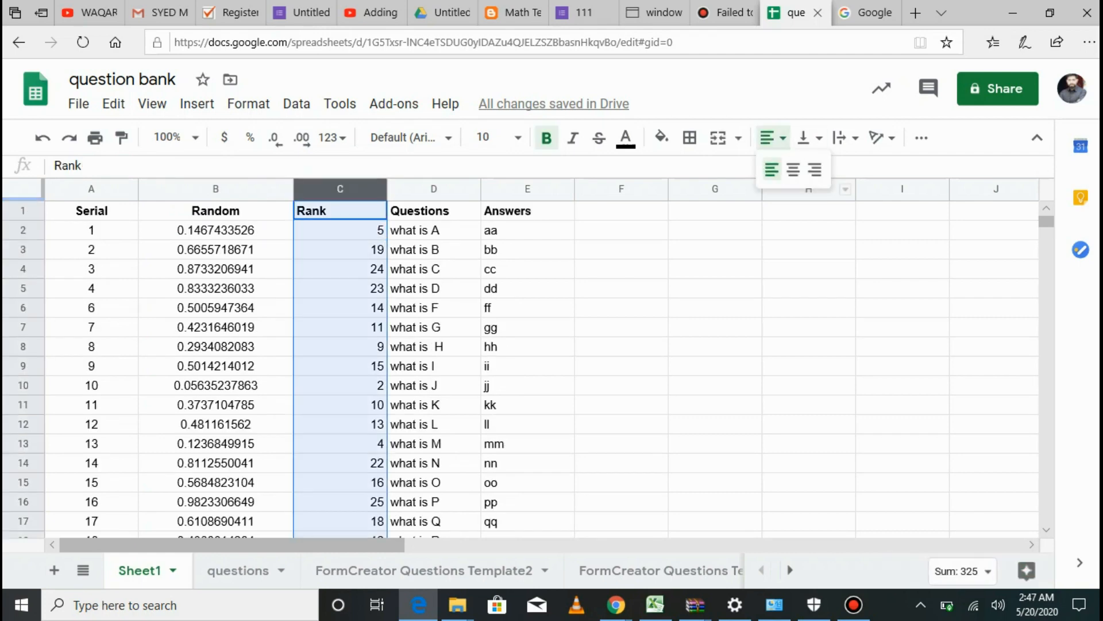
left_click(793, 170)
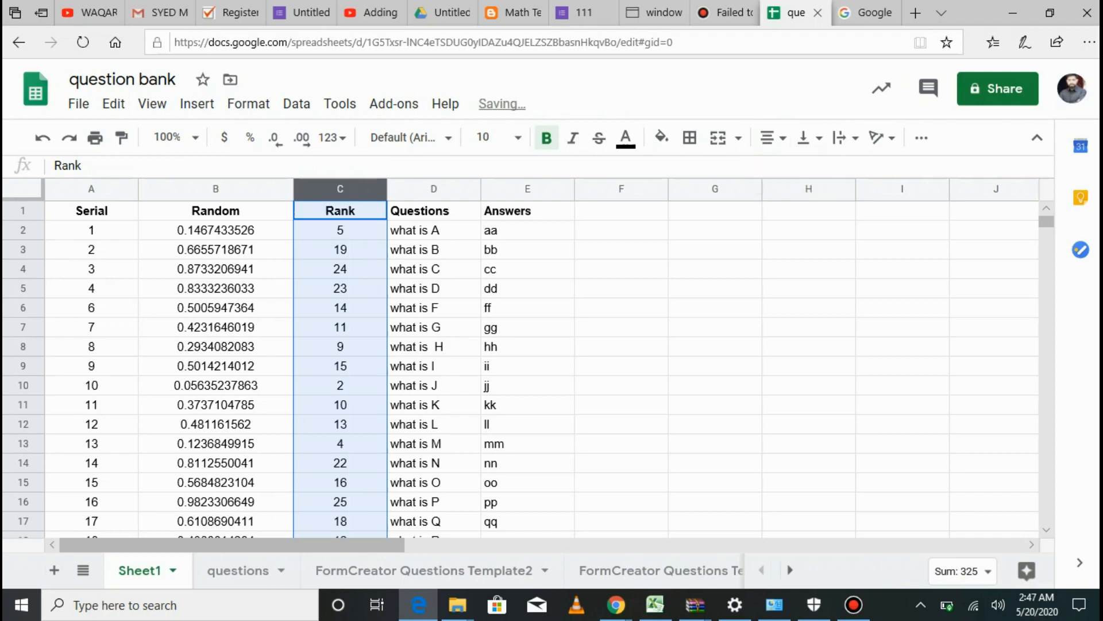
left_click(714, 288)
left_click(340, 249)
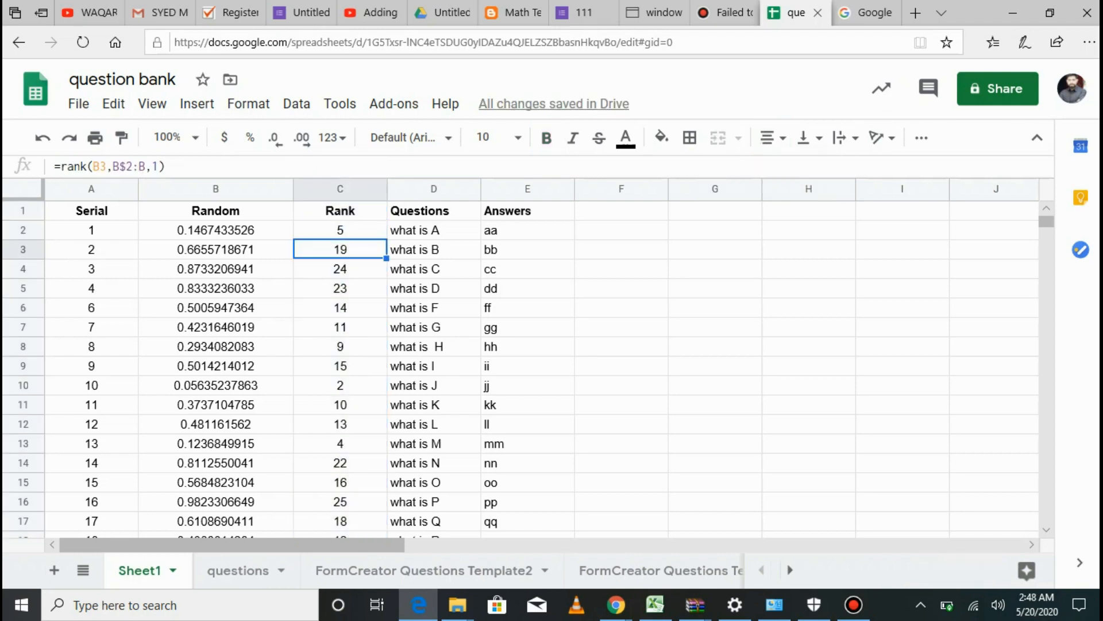
left_click(621, 308)
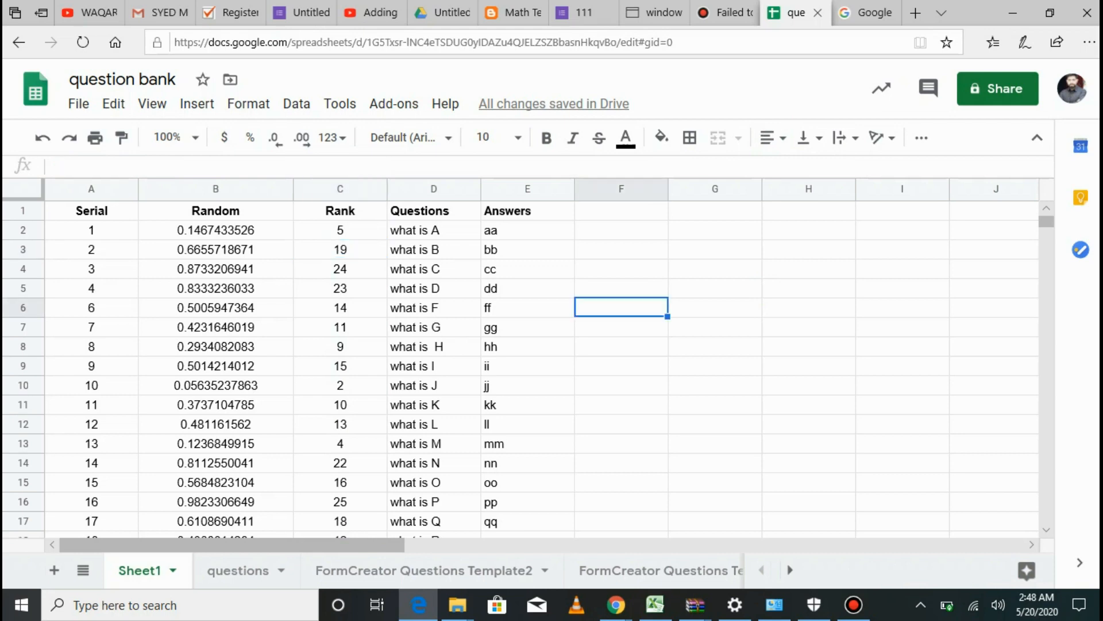
- Examine the numbers in column A of the questions sheet and compare them with the ranked question list on Sheet1
left_click(237, 570)
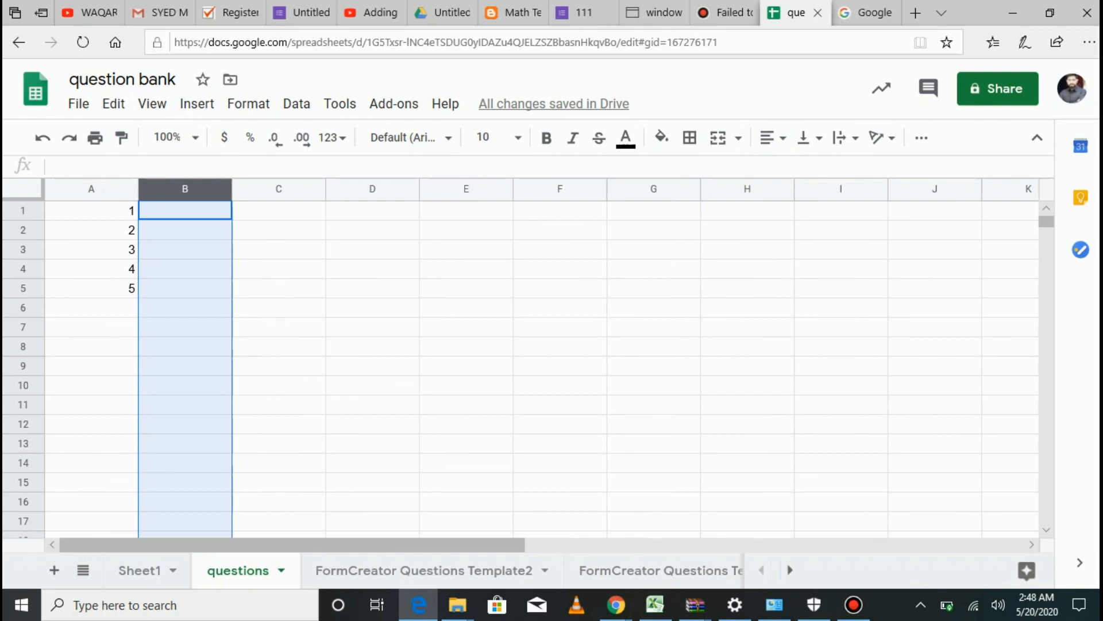
left_click(185, 269)
left_click(91, 211)
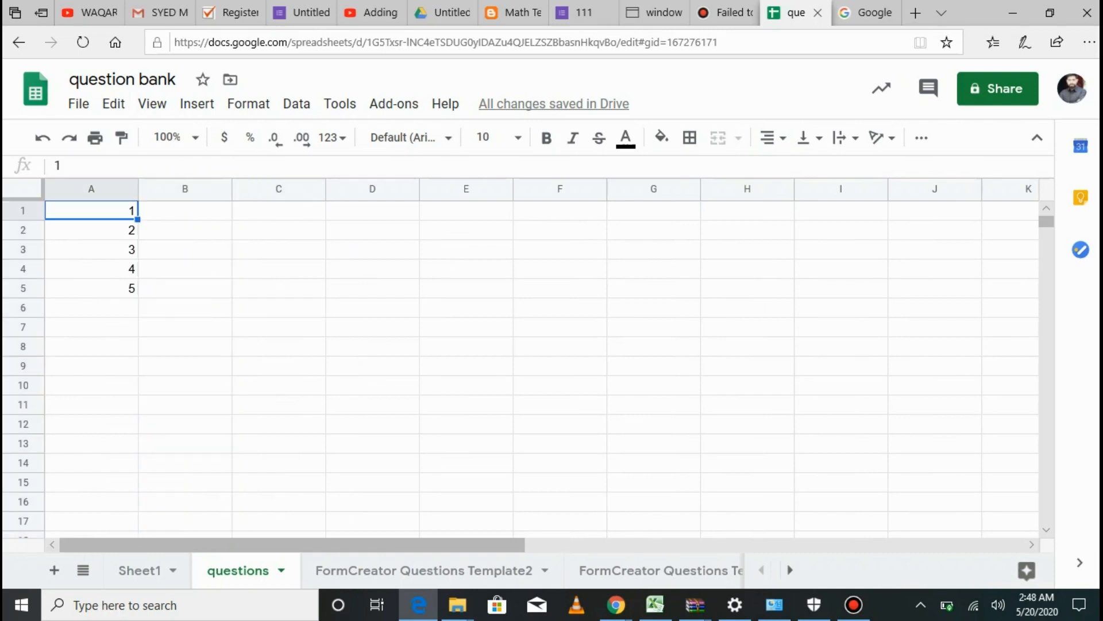
left_click(185, 326)
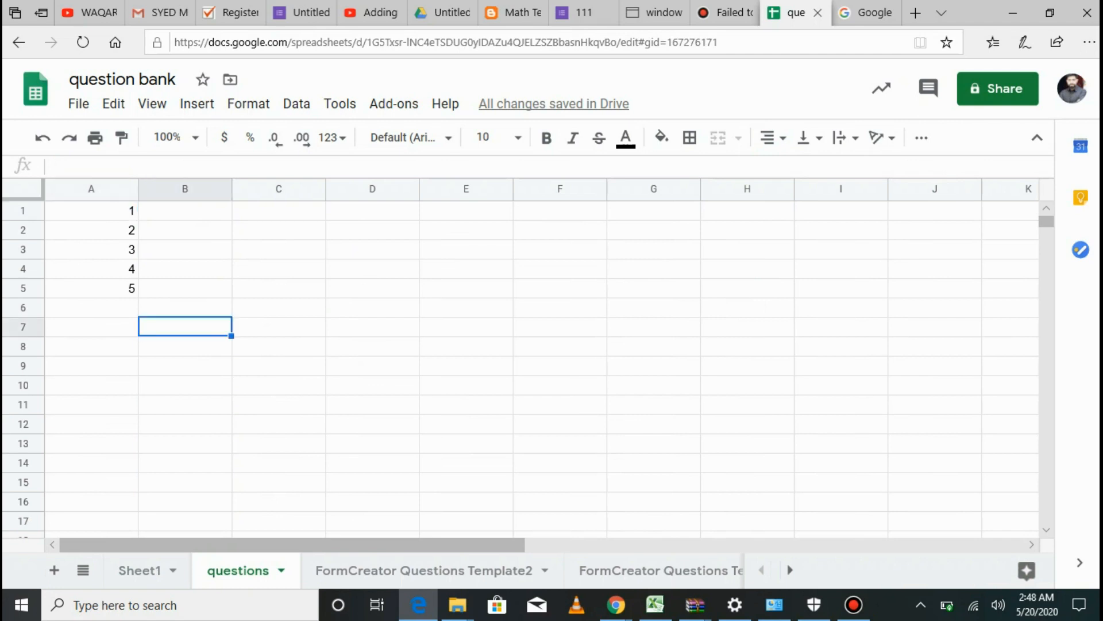
left_click(91, 288)
left_click(141, 570)
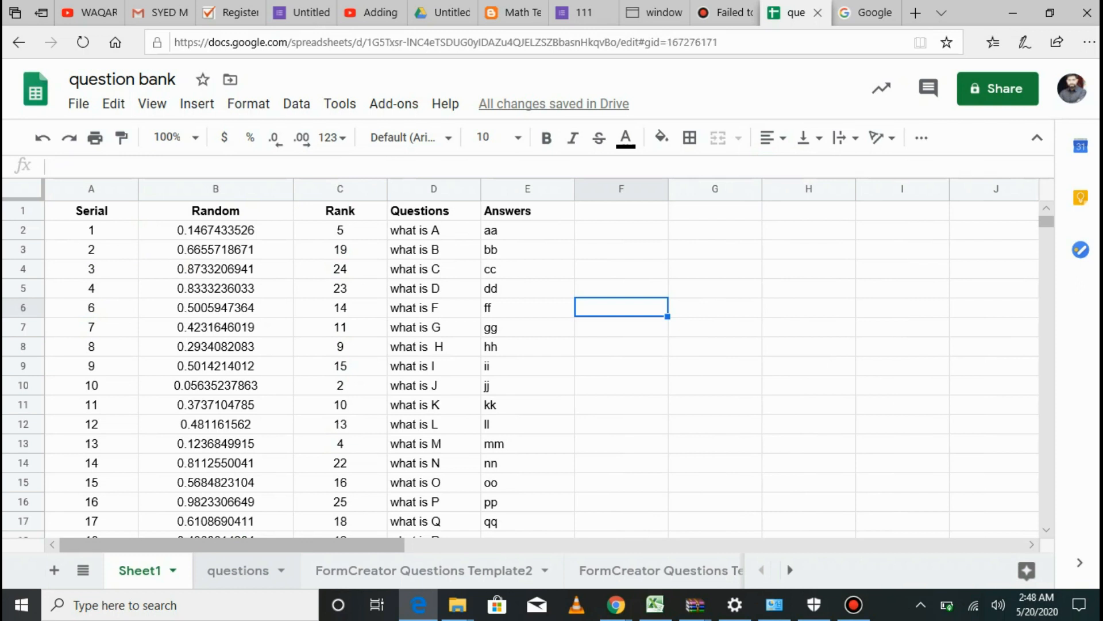
left_click(238, 570)
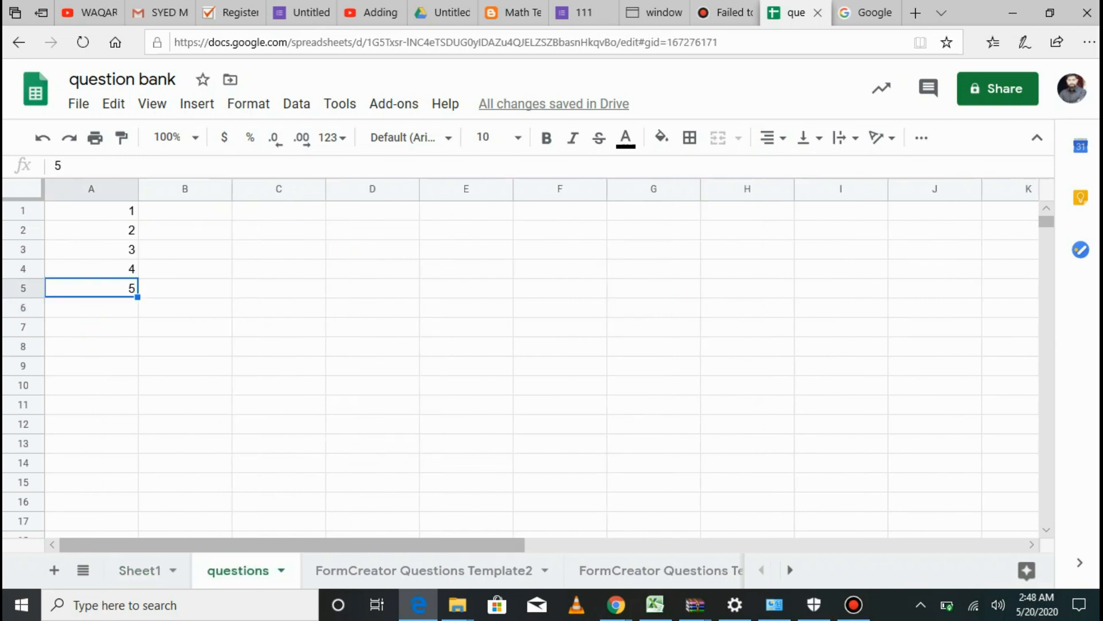
left_click(185, 308)
- Enter =vlookup(A1,Sheet1!C:D) in B1 of the questions sheet, referencing the Rank and Questions columns of Sheet1
left_click(185, 211)
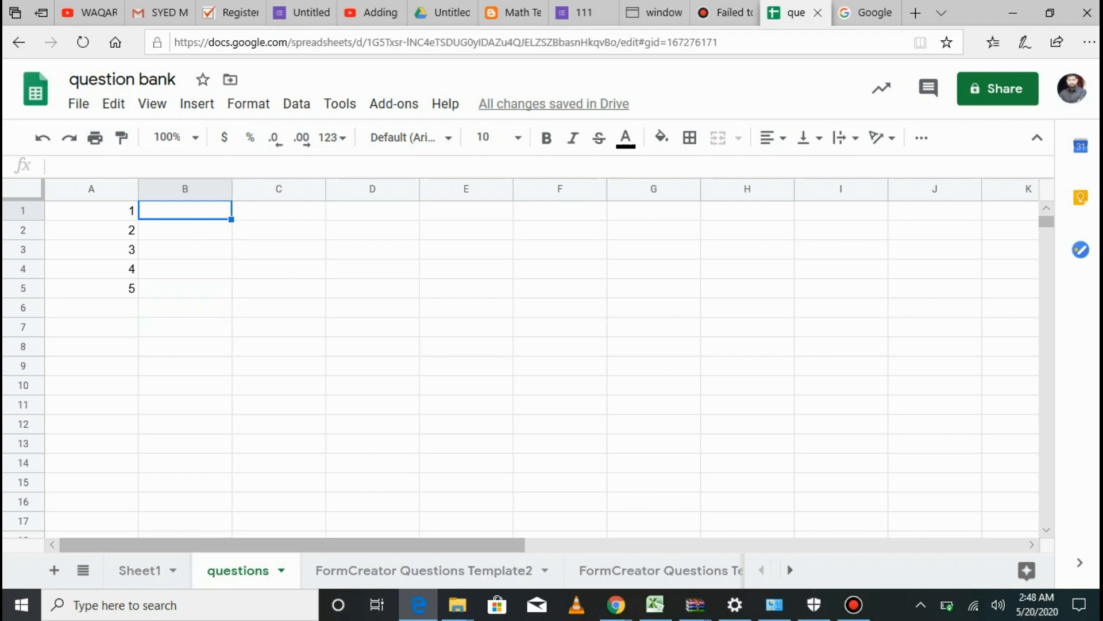
type("=vl")
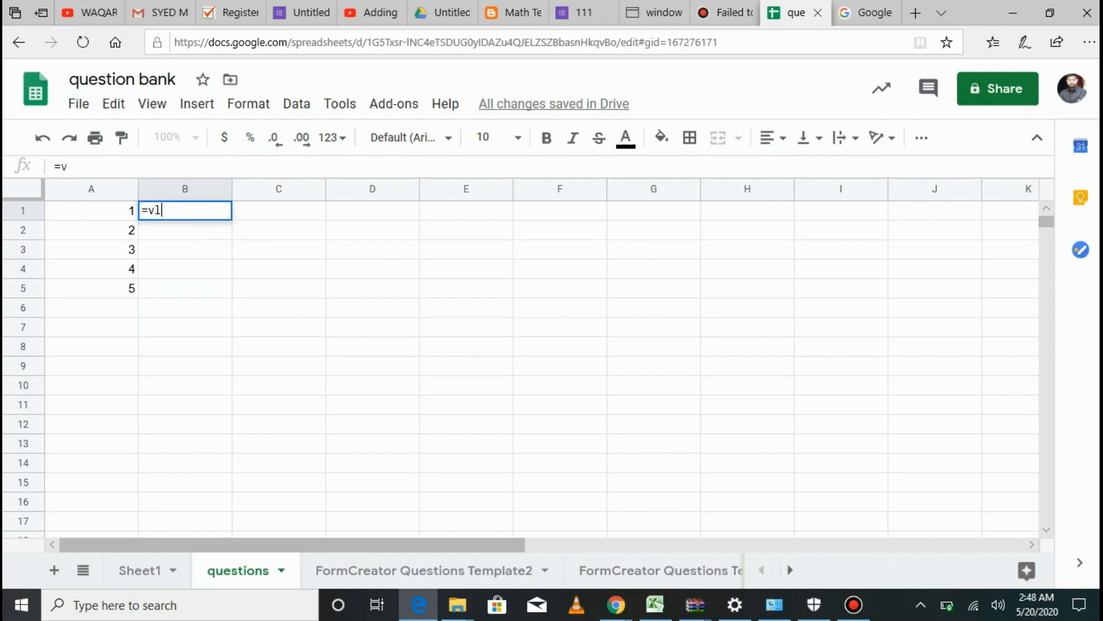
type("ookup(")
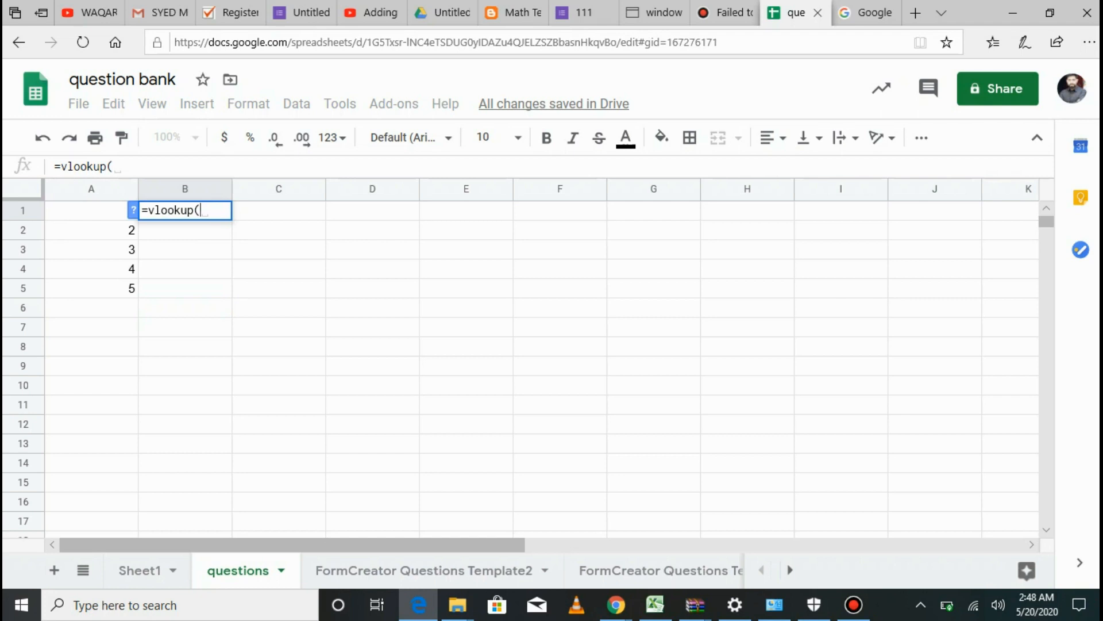
left_click(91, 210)
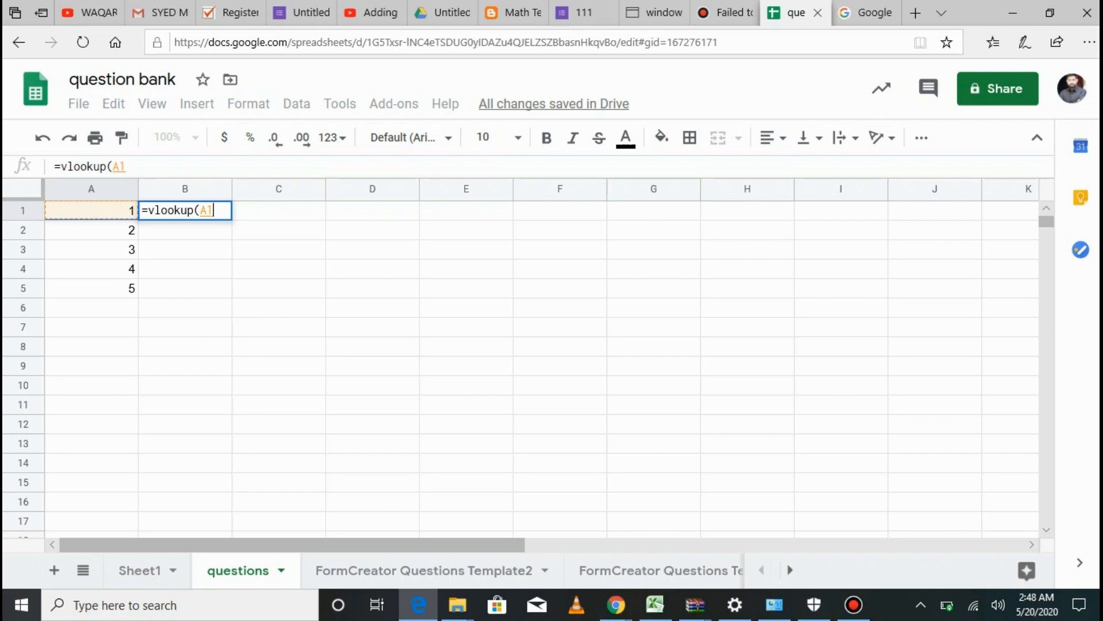
type(",")
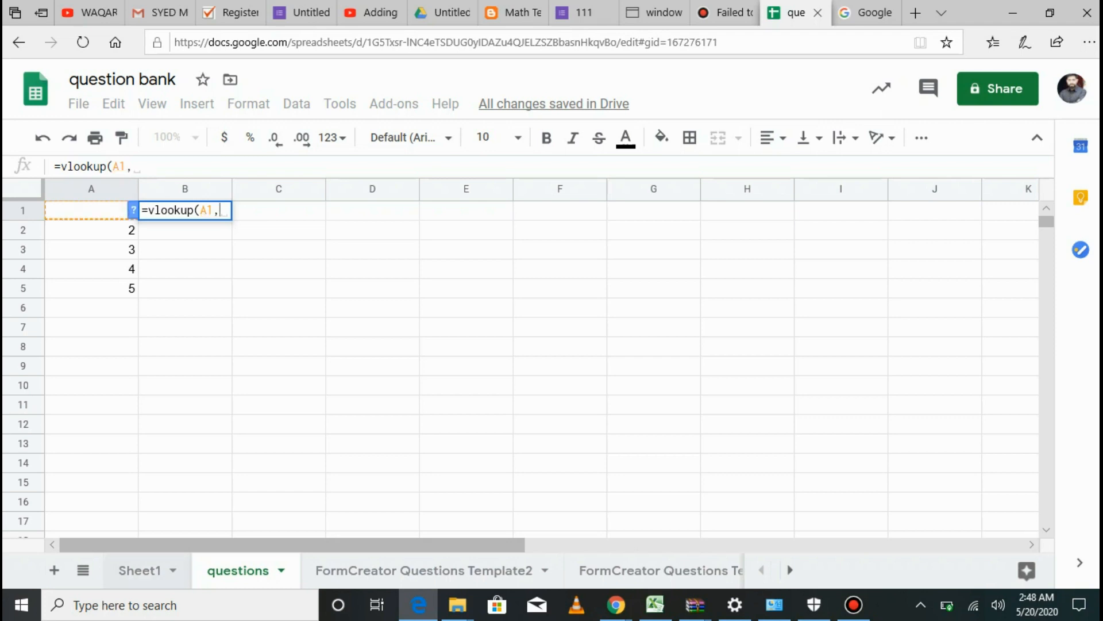
left_click(140, 571)
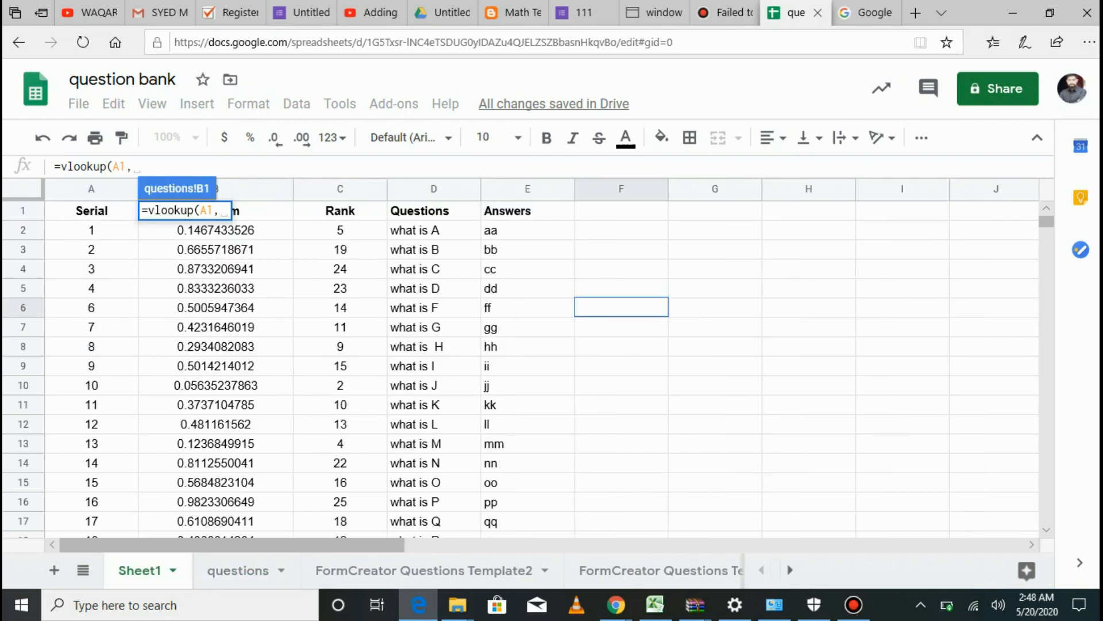
left_click_drag(340, 188, 434, 189)
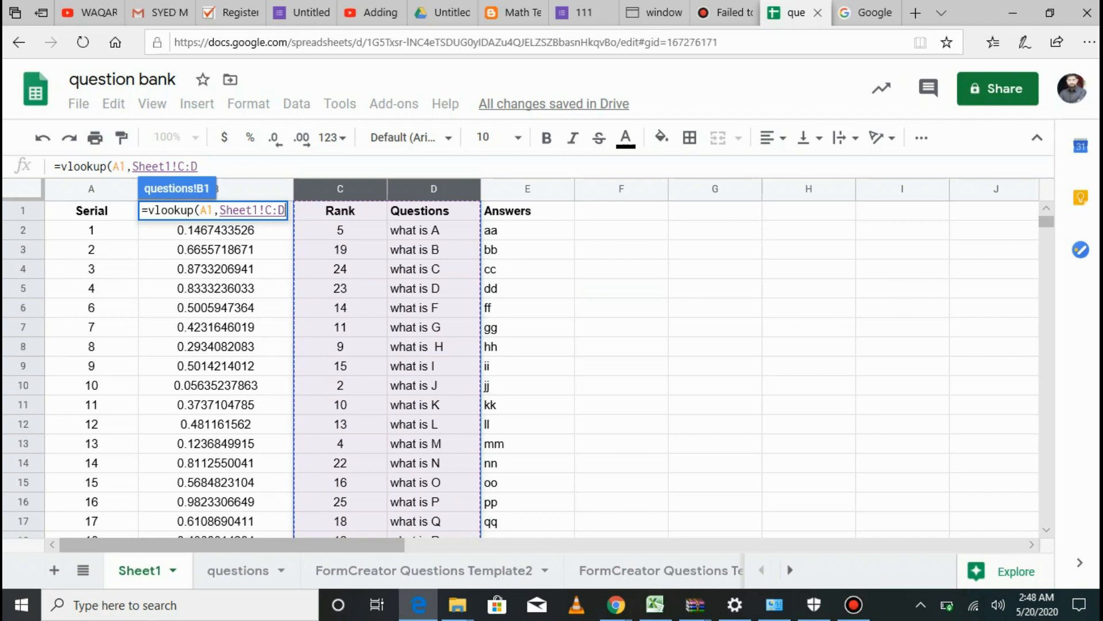
key("Return")
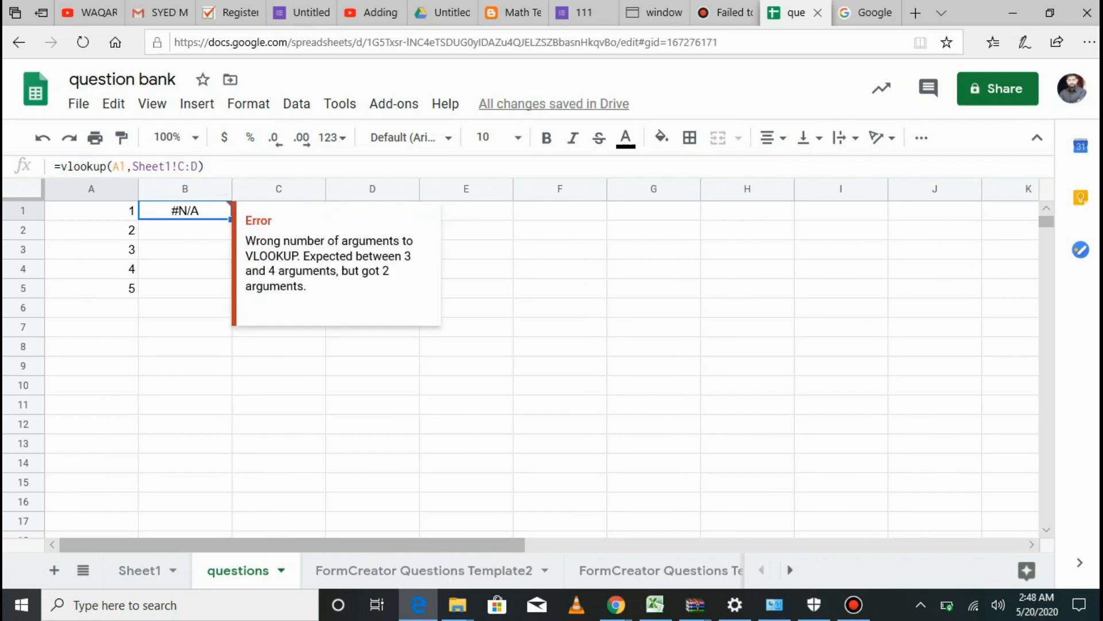
- Extend the lookup formula in B1 with column index 2 and exact matching, giving =vlookup(A1,Sheet1!C:D,2,FALSE)
left_click(198, 166)
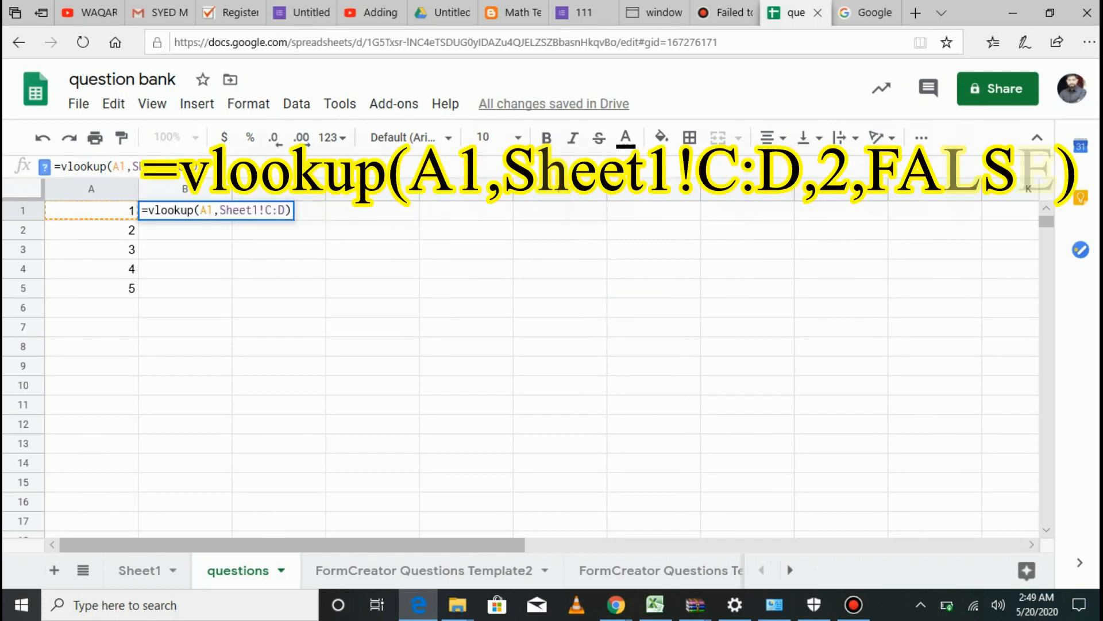
type(", ")
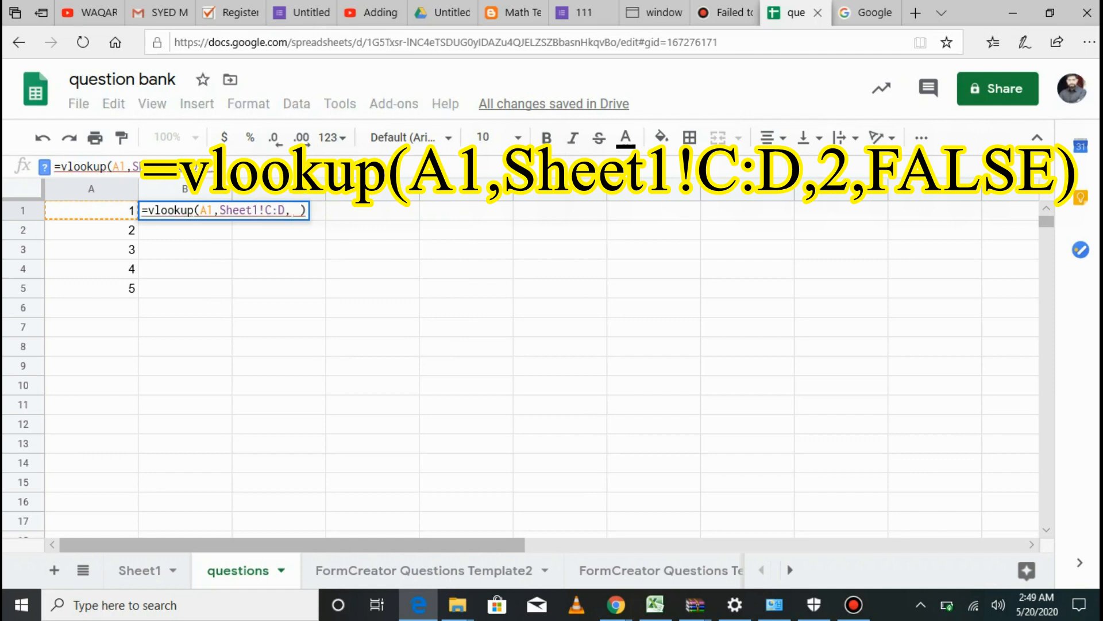
type("2")
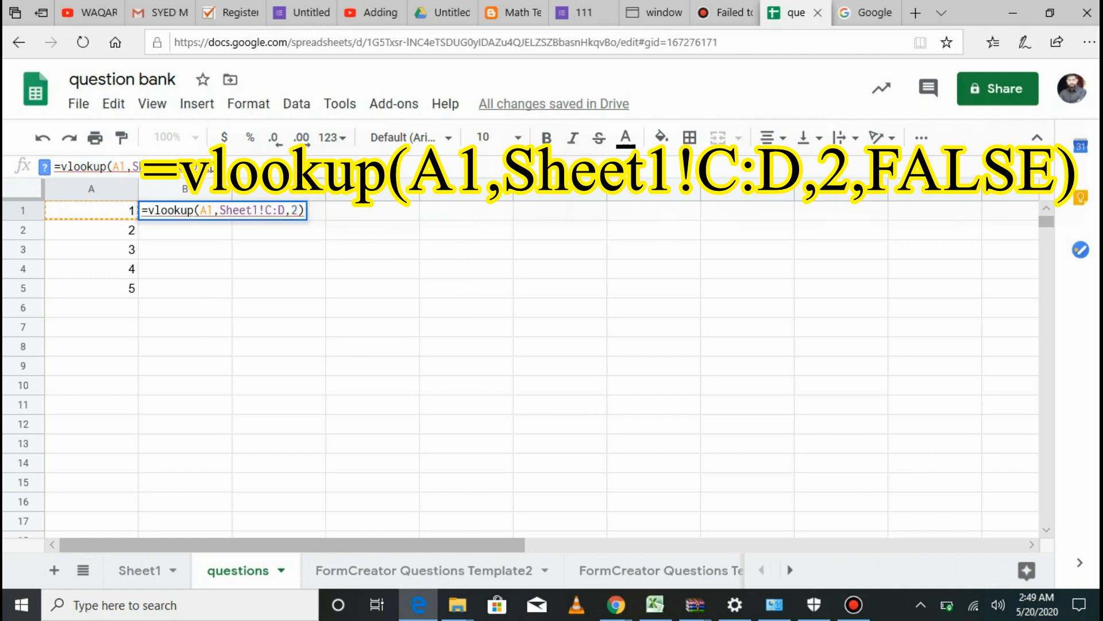
type(",FALSE")
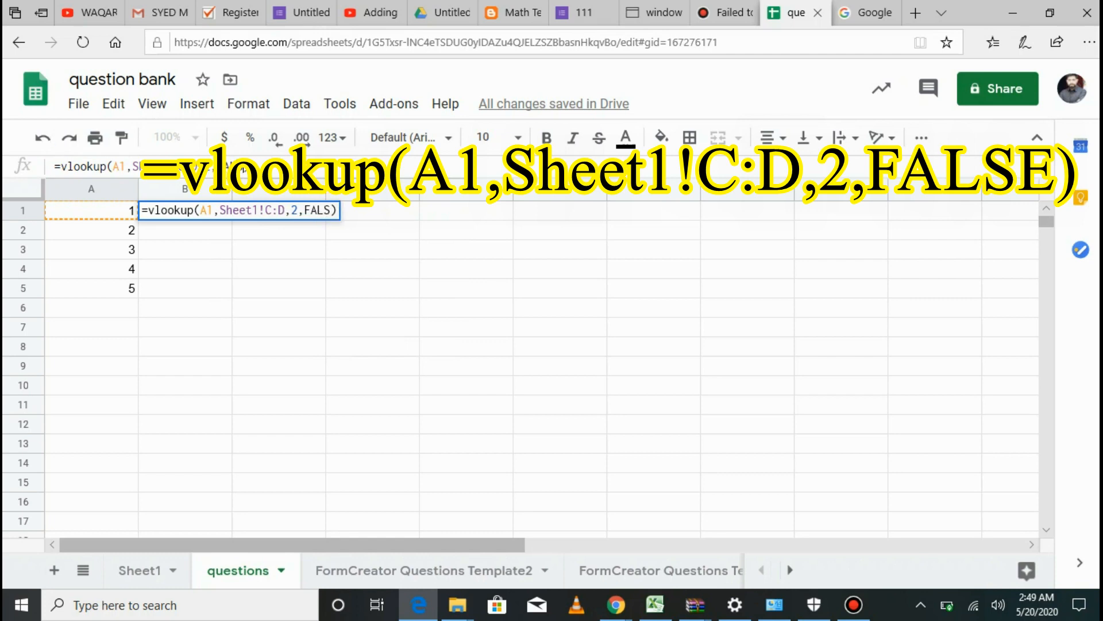
key("Return")
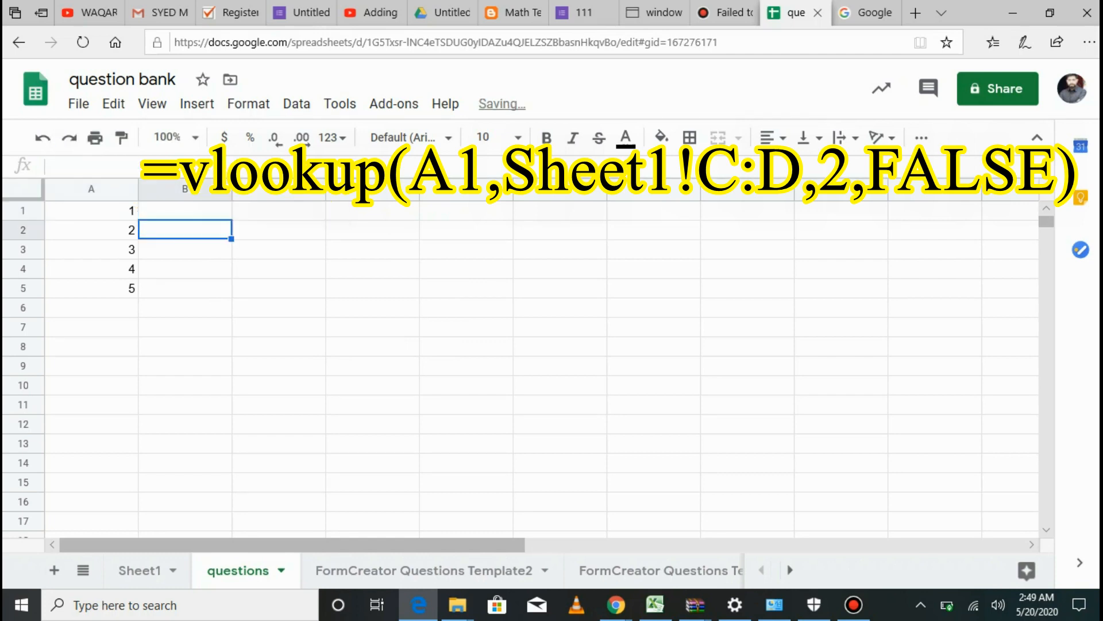
left_click(185, 210)
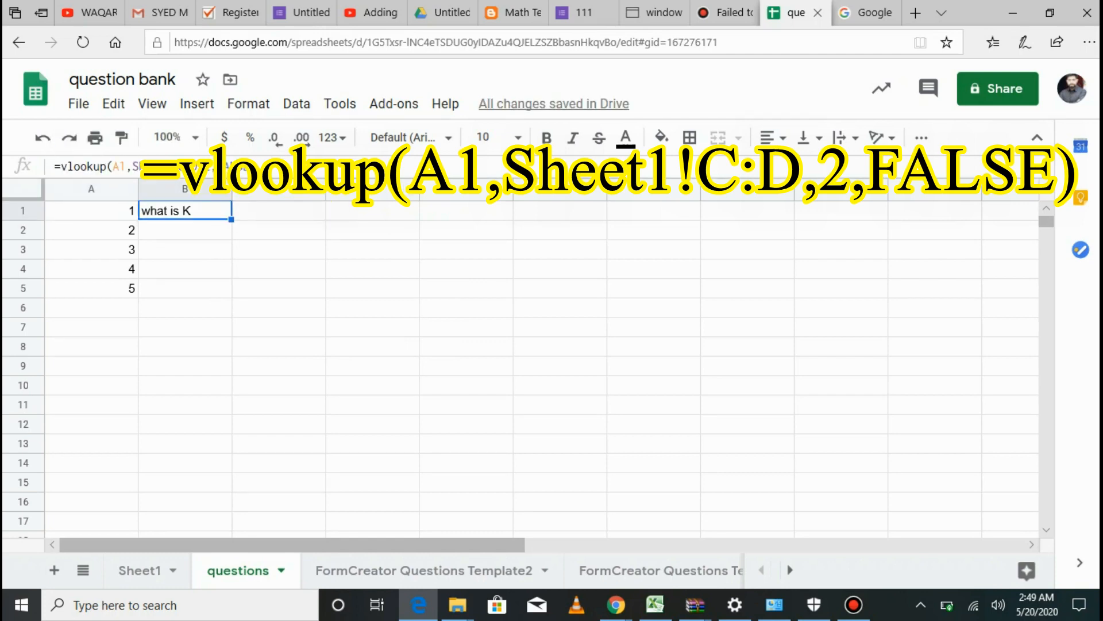
- Fill the lookup formula from B1 down to B5 and recalculate the questions sheet several times to reshuffle the questions
double_click(231, 219)
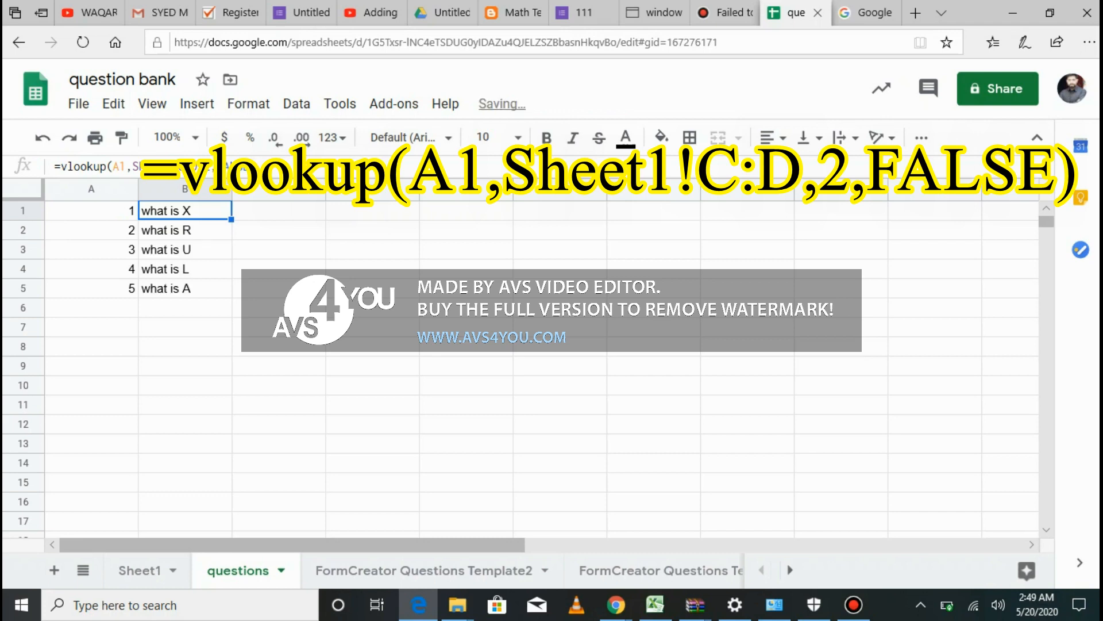
left_click(279, 288)
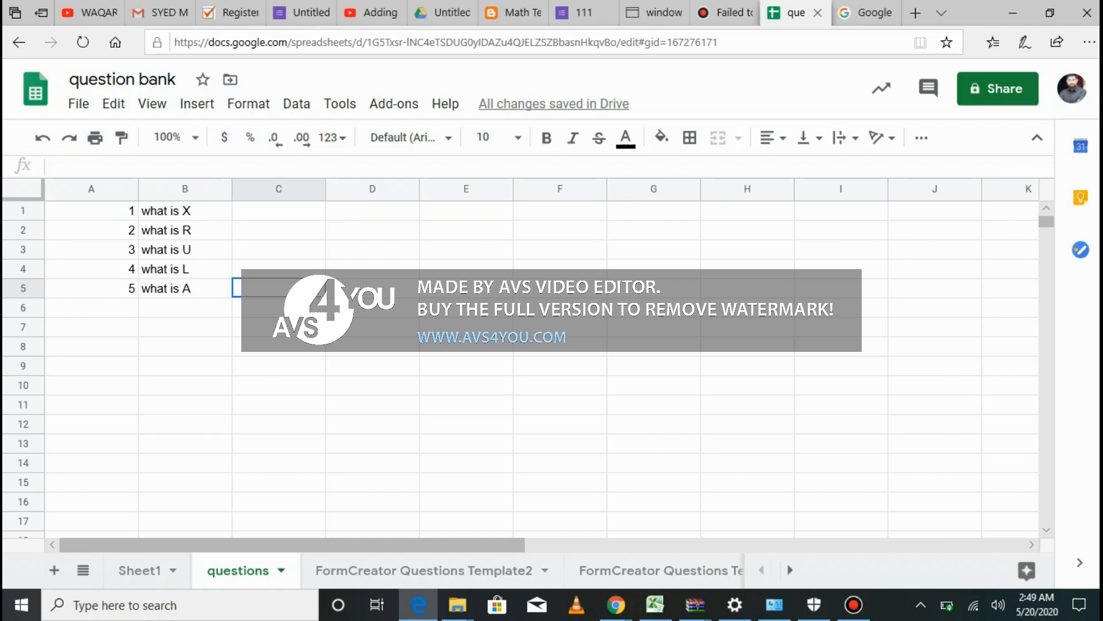
key("Delete")
key("Delete")
key("Delete")
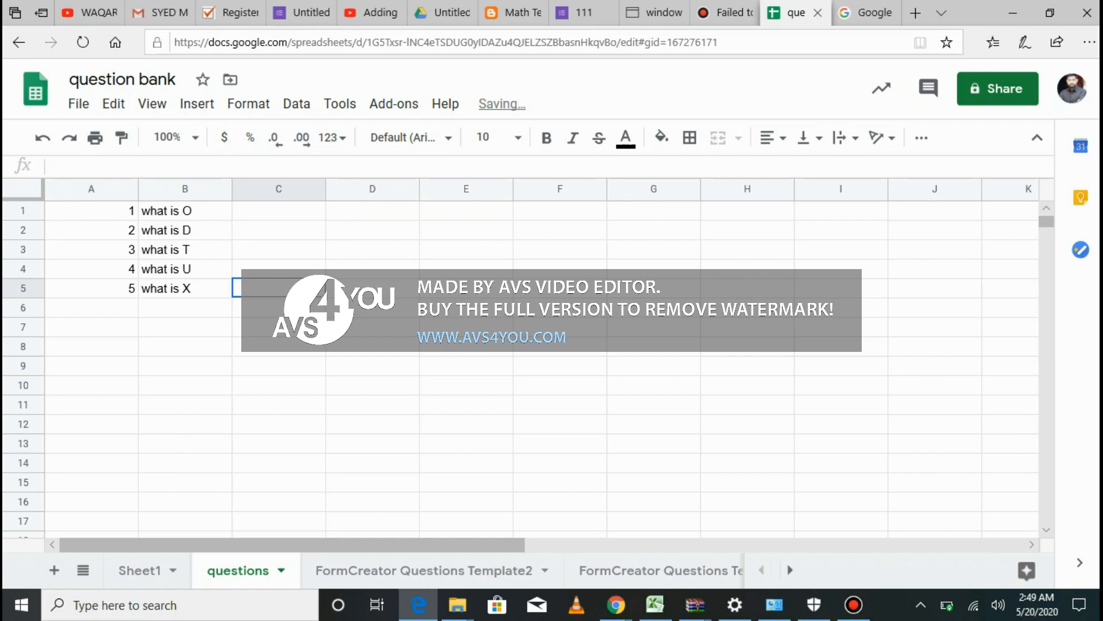
key("Delete")
left_click(185, 346)
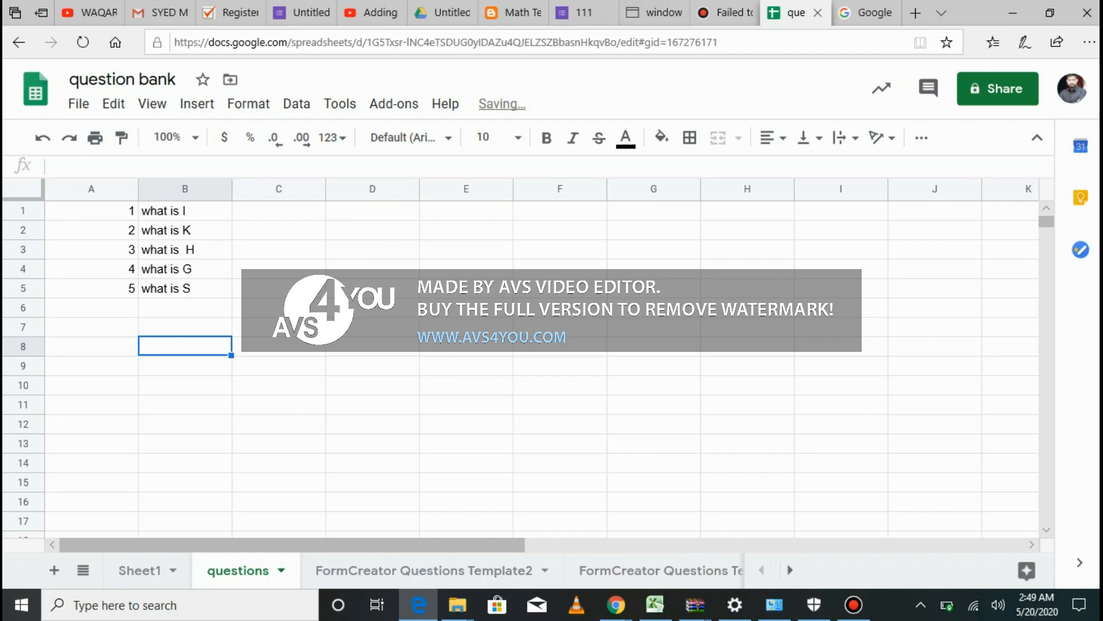
- Open the FormCreator add-on's page in G Suite Marketplace and highlight the add-on's name
left_click(859, 12)
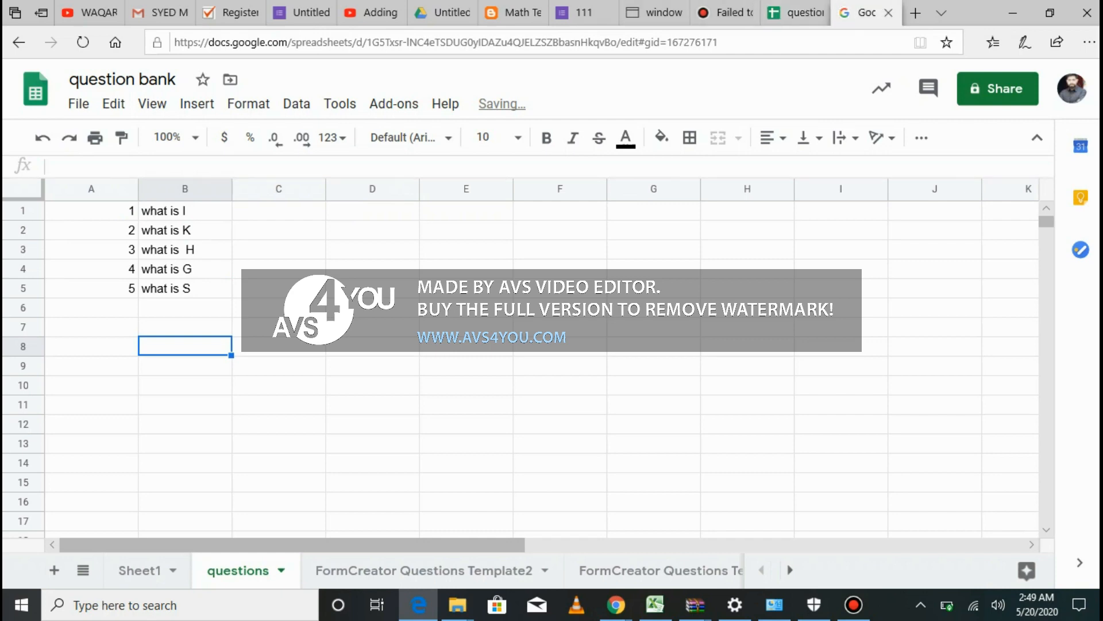
key("ctrl+l")
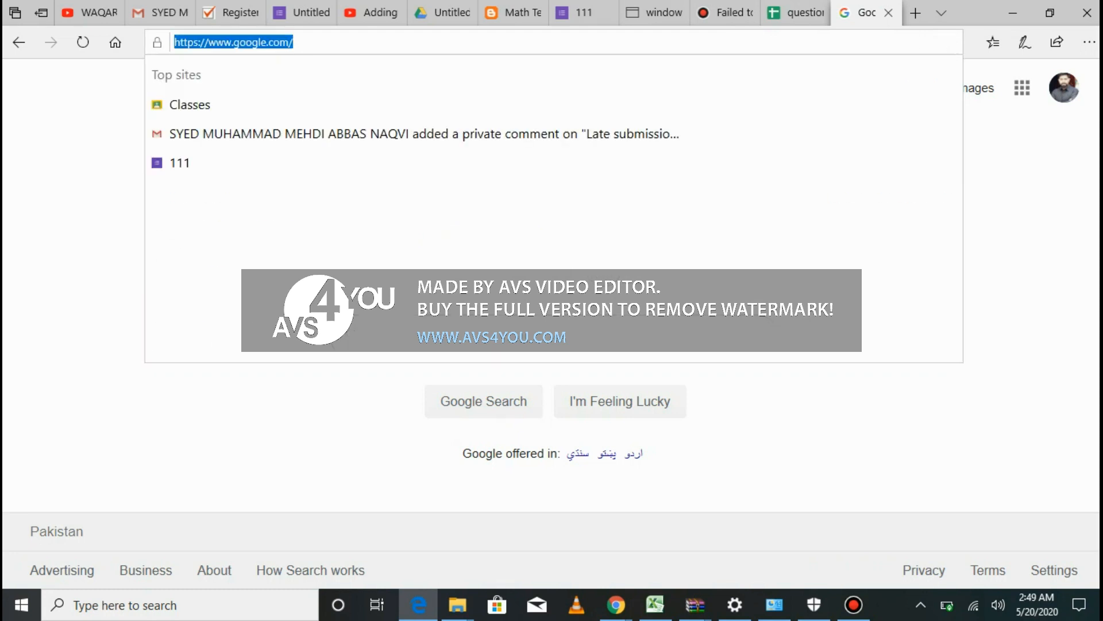
key("ctrl+v")
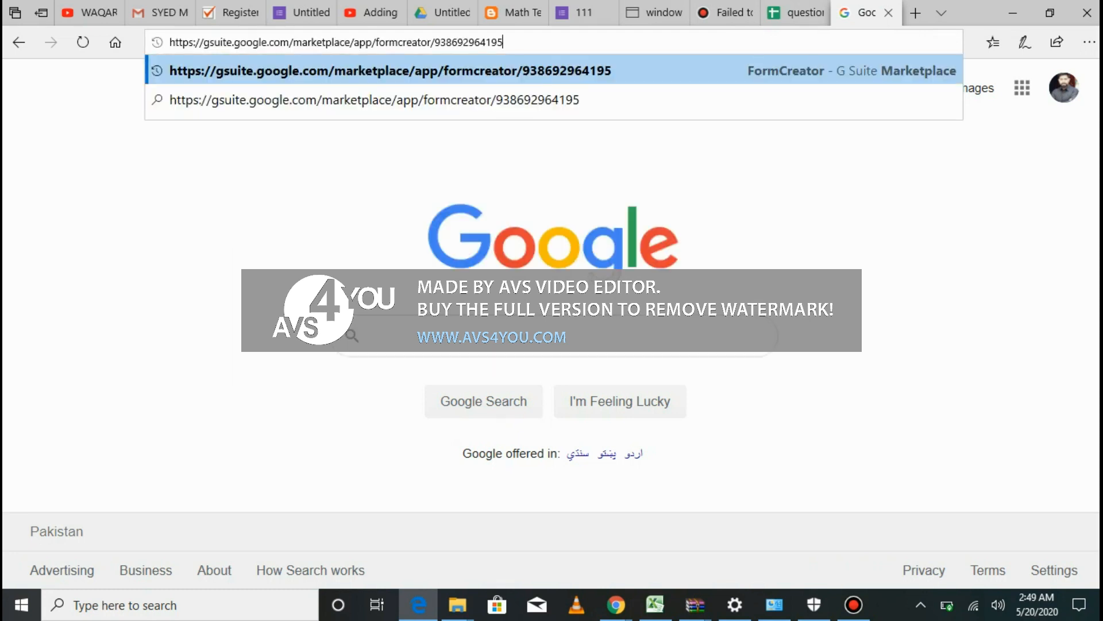
key("ctrl+a")
key("Return")
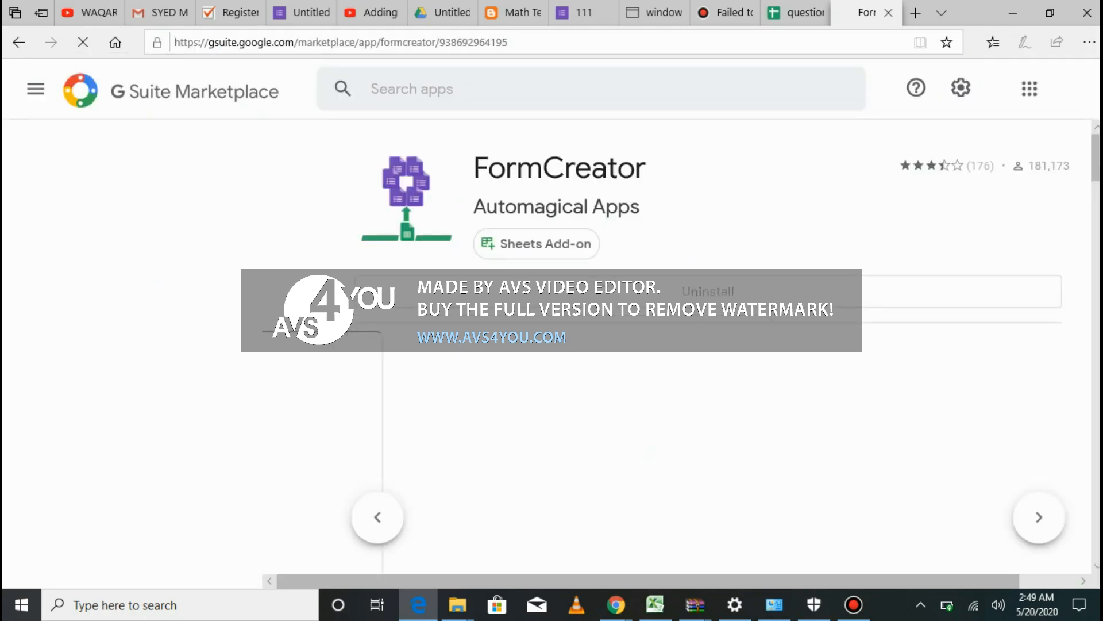
left_click_drag(474, 168, 646, 167)
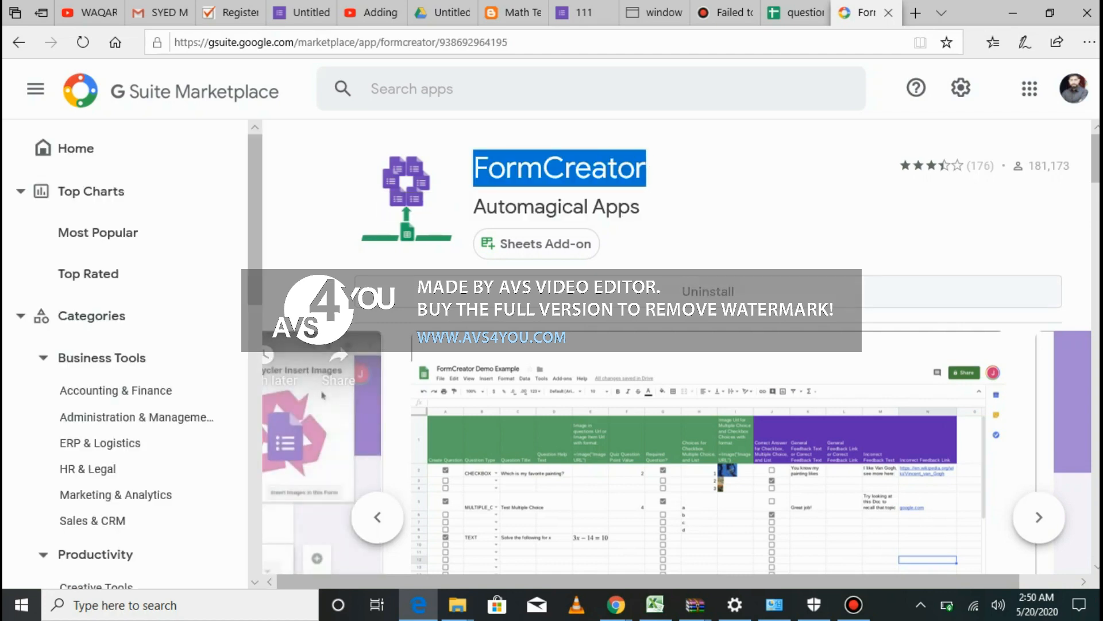
- Return to the question bank spreadsheet, look at FormCreator's Setup Sheet options, and open the FormCreator Questions Template sheet
left_click(799, 12)
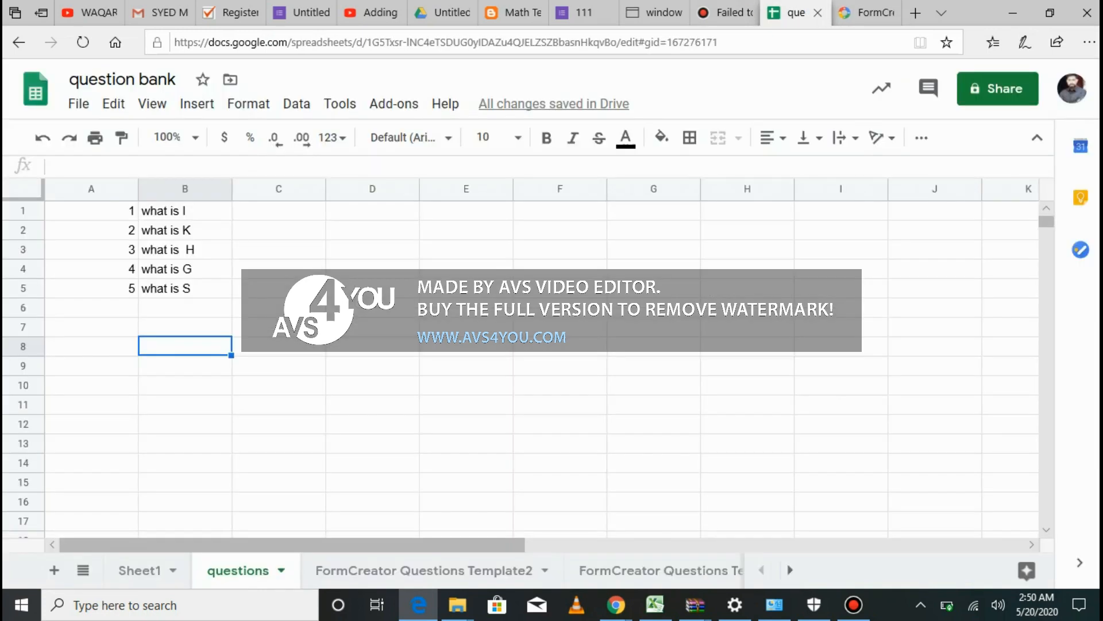
left_click(279, 269)
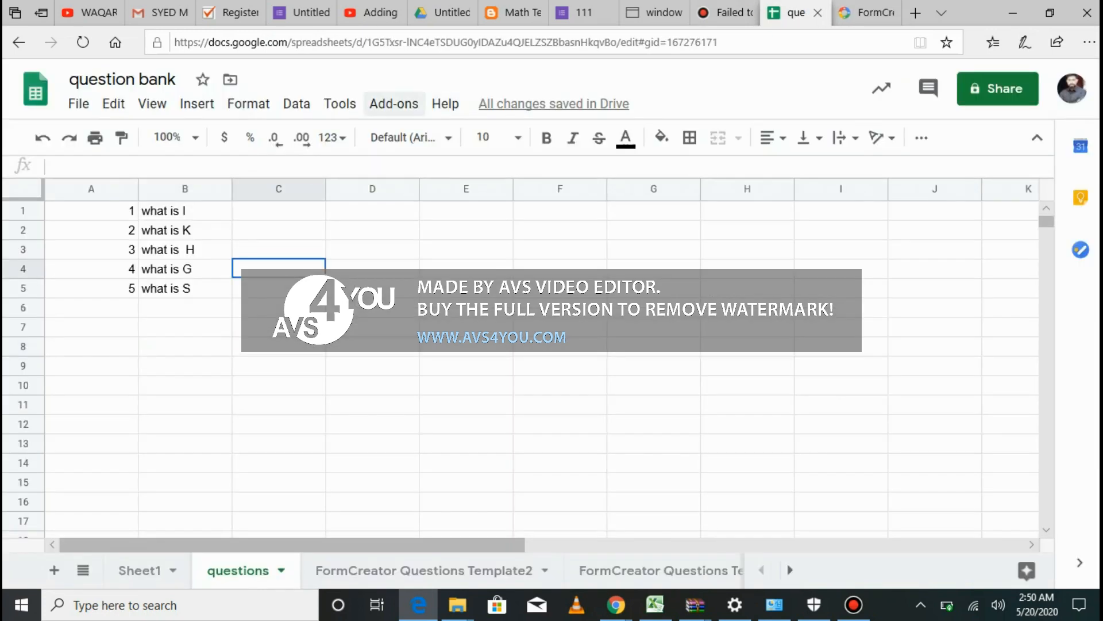
left_click(394, 103)
mouse_move(437, 184)
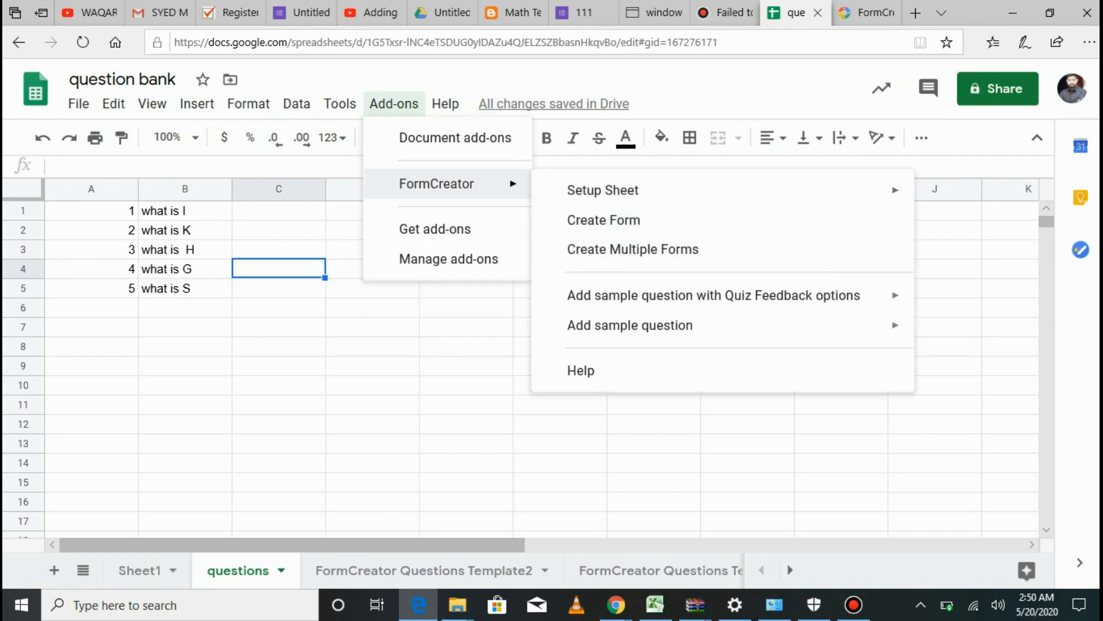
mouse_move(604, 190)
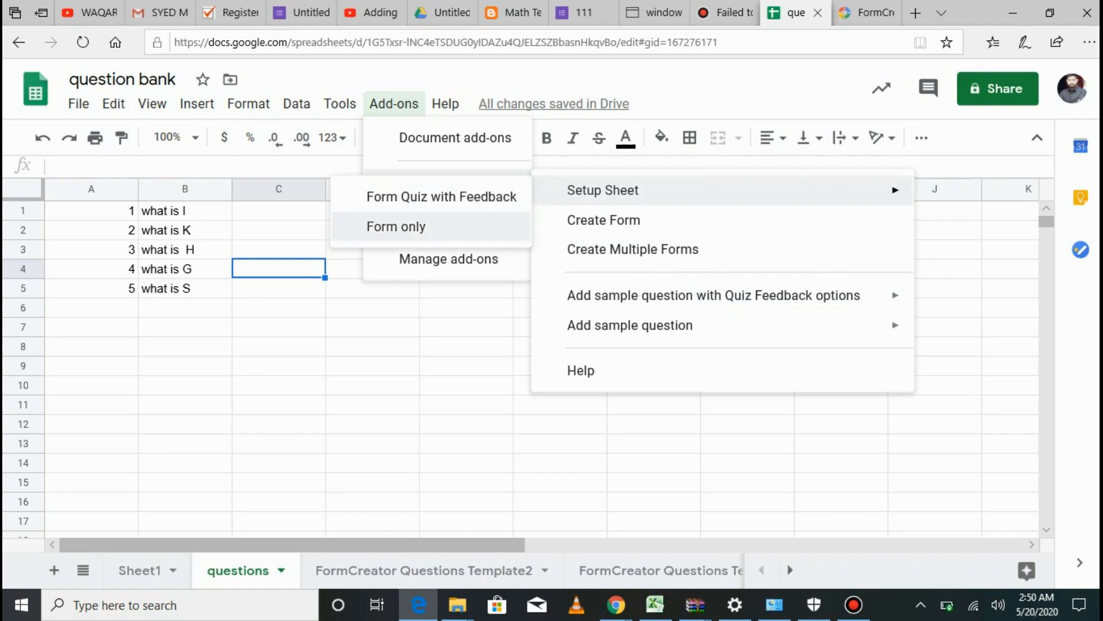
left_click(560, 443)
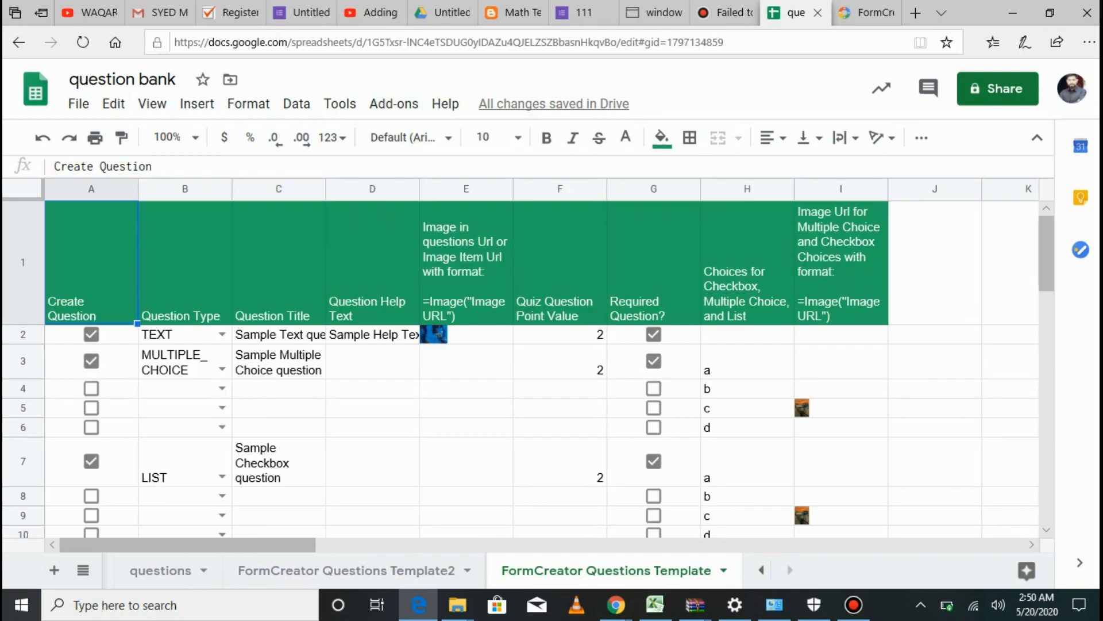
- Examine the sample text, multiple choice, list, grid and scale questions in the FormCreator Questions Template sheet
scroll(541, 367, "down", 2)
scroll(540, 367, "up", 2)
left_click(178, 334)
left_click(178, 362)
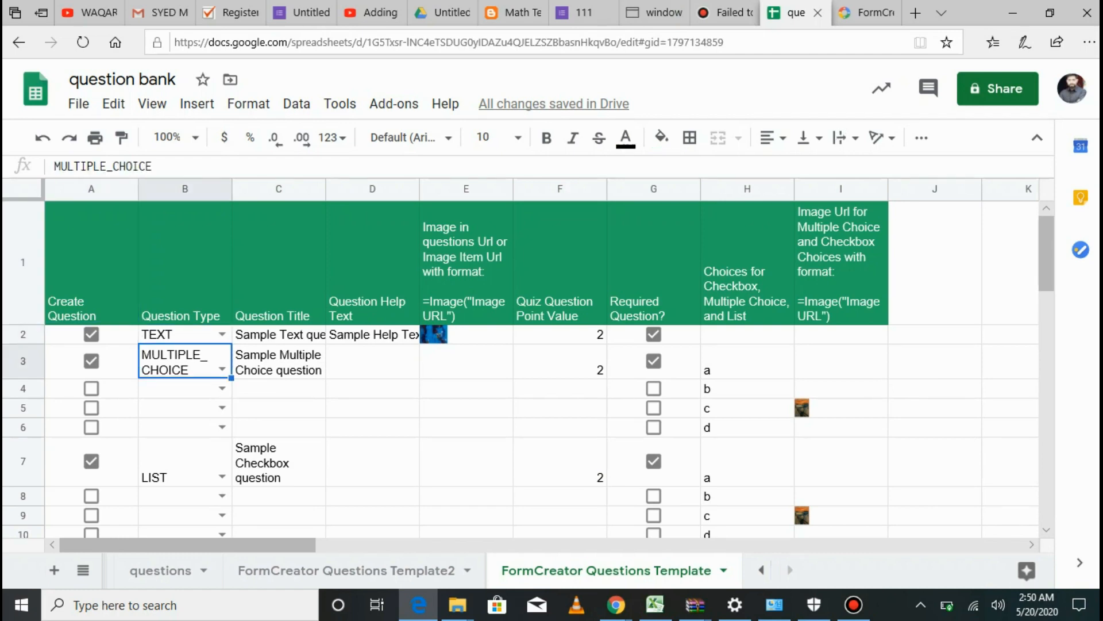
left_click(178, 464)
scroll(518, 367, "down", 3)
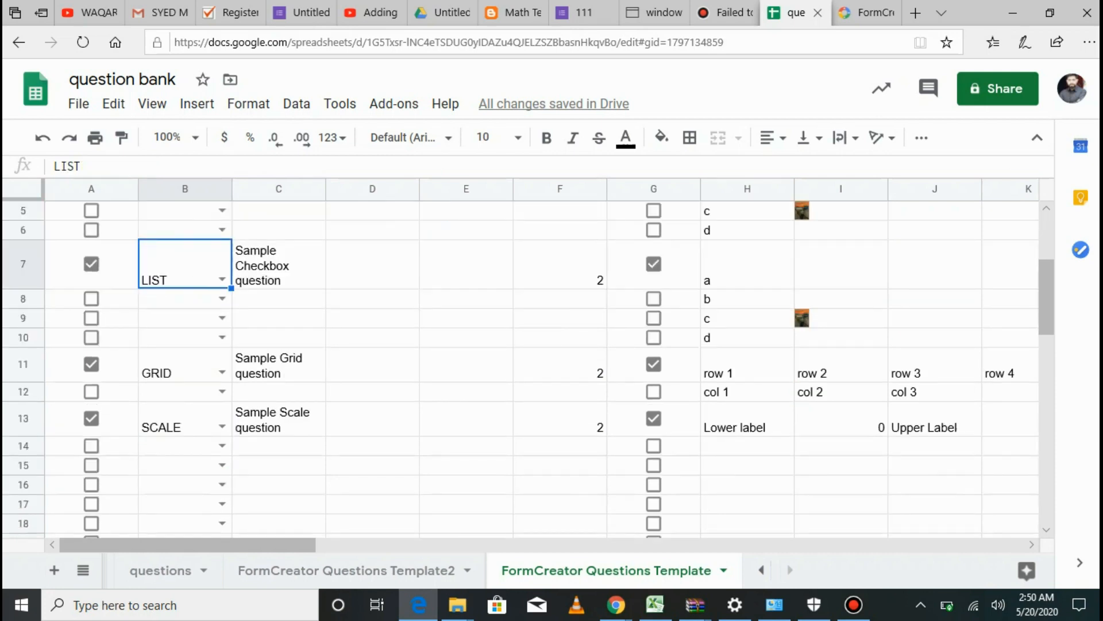
left_click(178, 365)
left_click(178, 420)
scroll(178, 419, "up", 3)
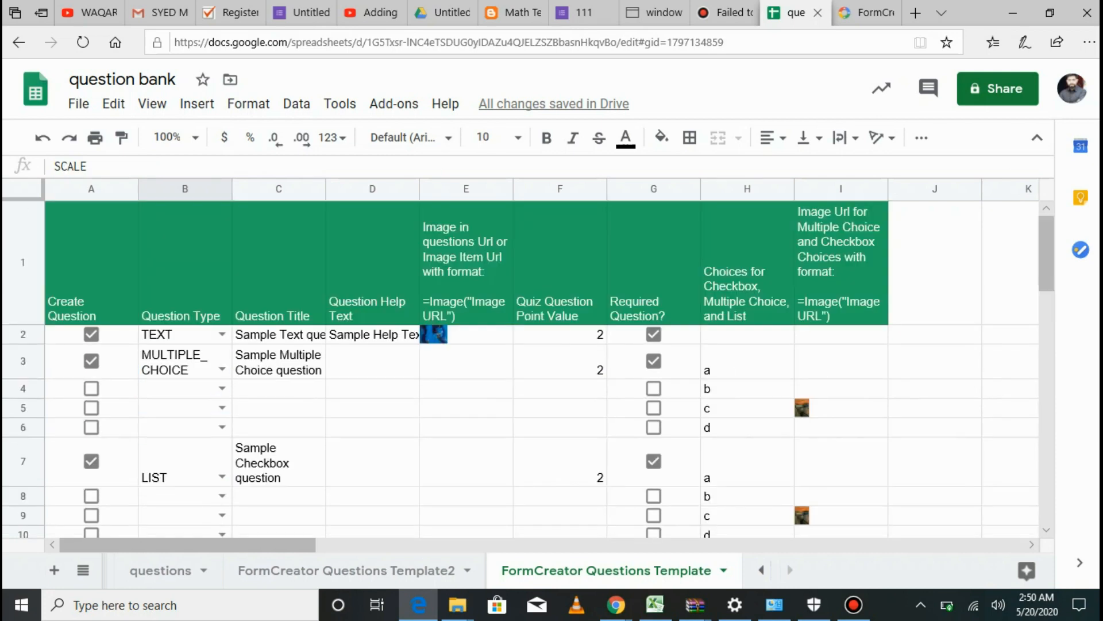
- On the FormCreator Questions Template2 sheet, clear the broken reference from the first Question Title cell, C2
left_click(346, 570)
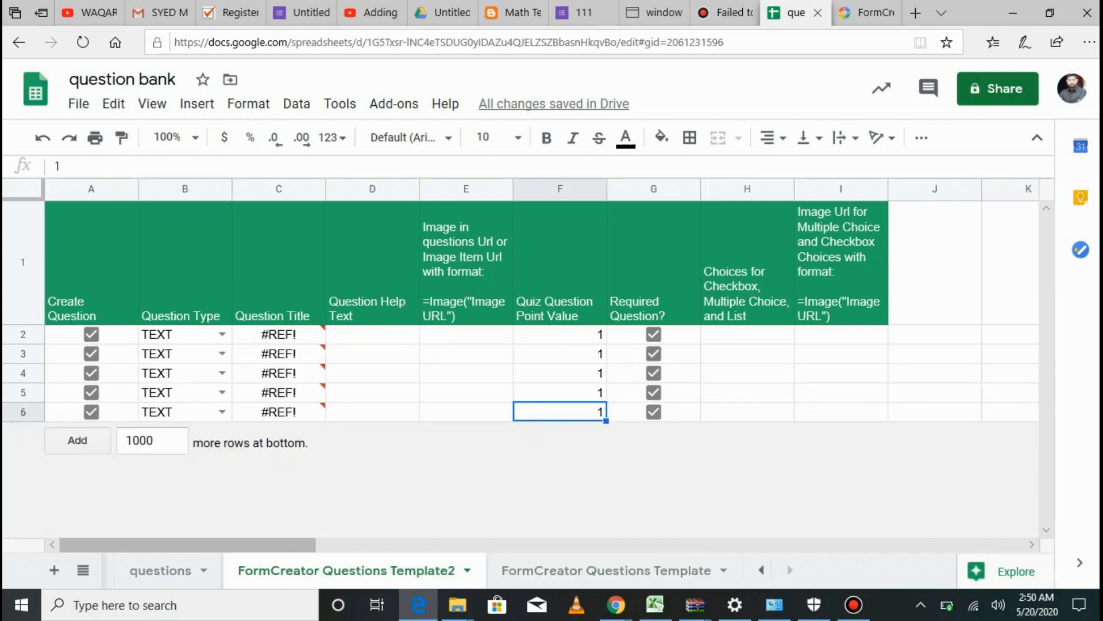
mouse_move(280, 354)
left_click(560, 335)
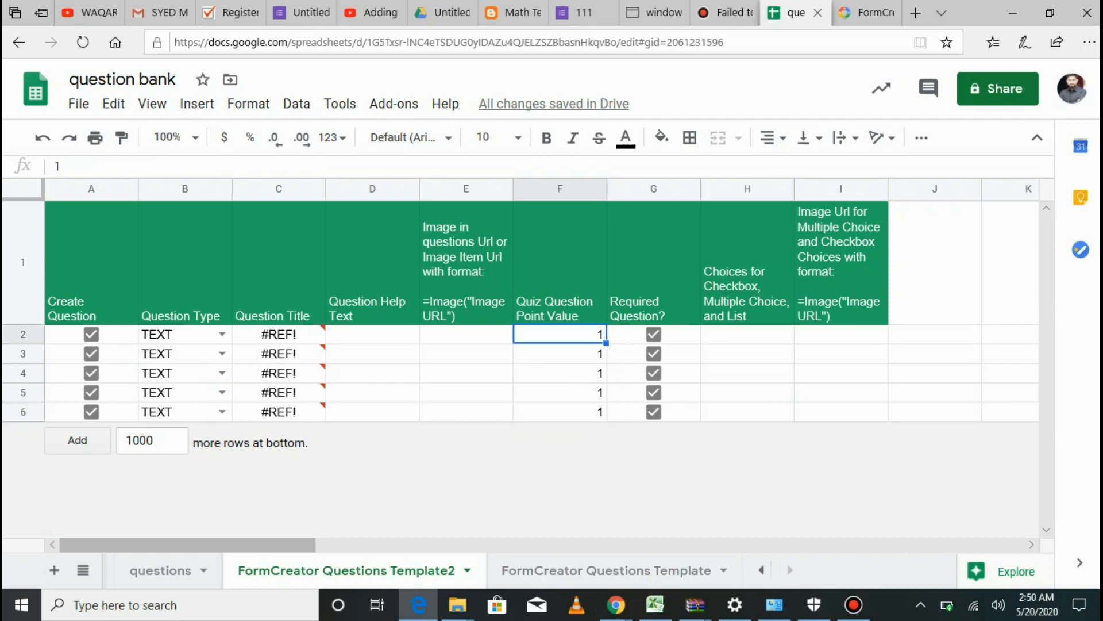
left_click(673, 412)
left_click(466, 412)
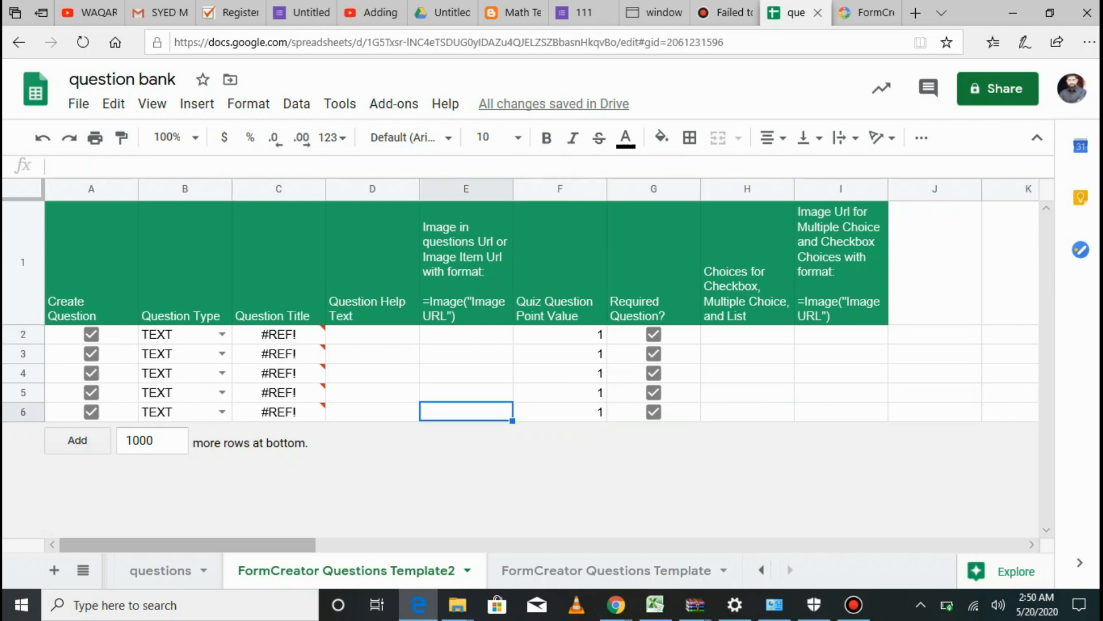
left_click(278, 334)
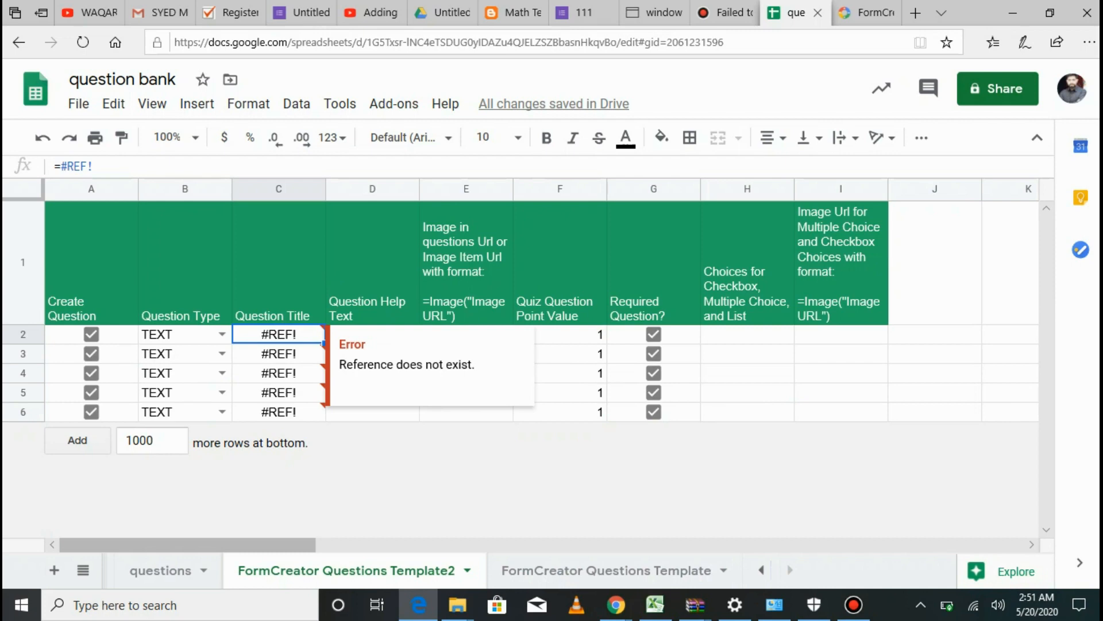
key("Delete")
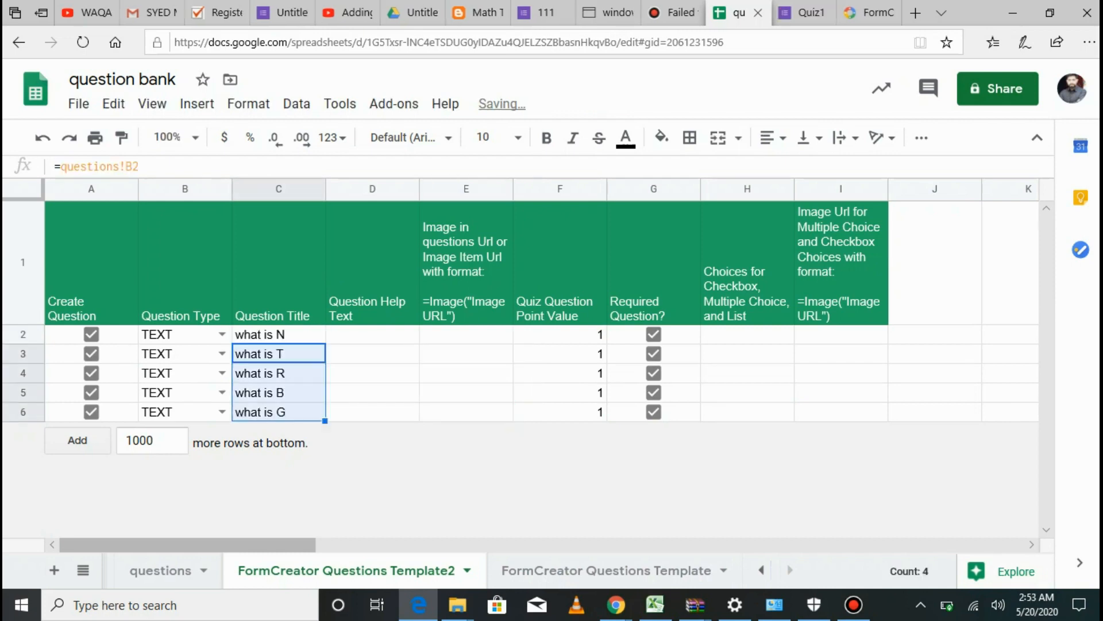
- Look at FormCreator's form creation options, view the Quiz1 form, and switch back to the question bank spreadsheet
left_click(394, 104)
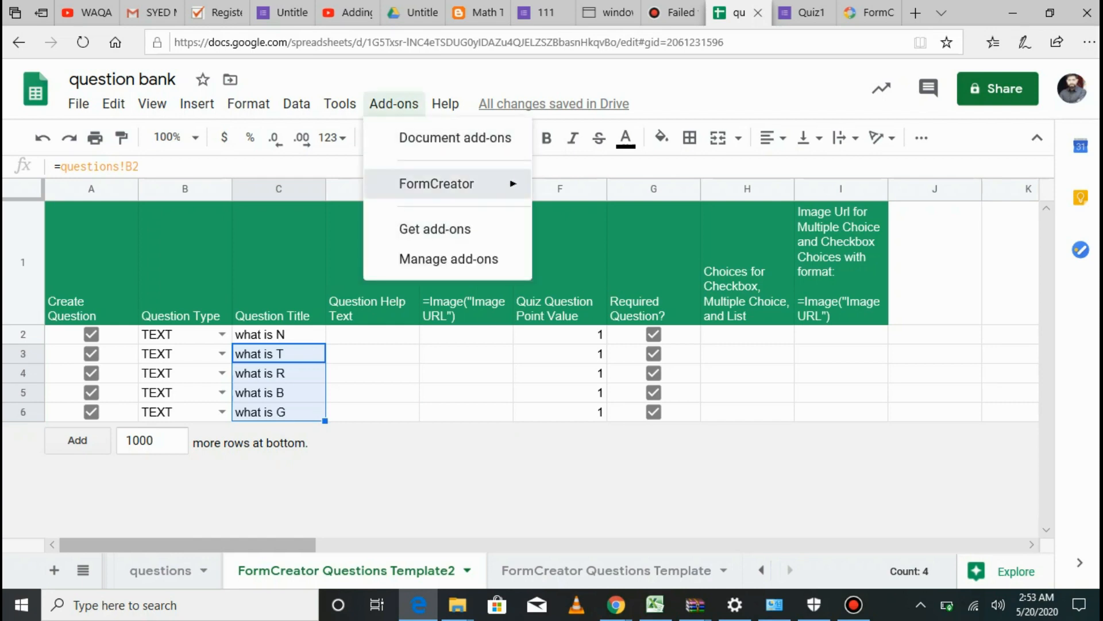
mouse_move(437, 184)
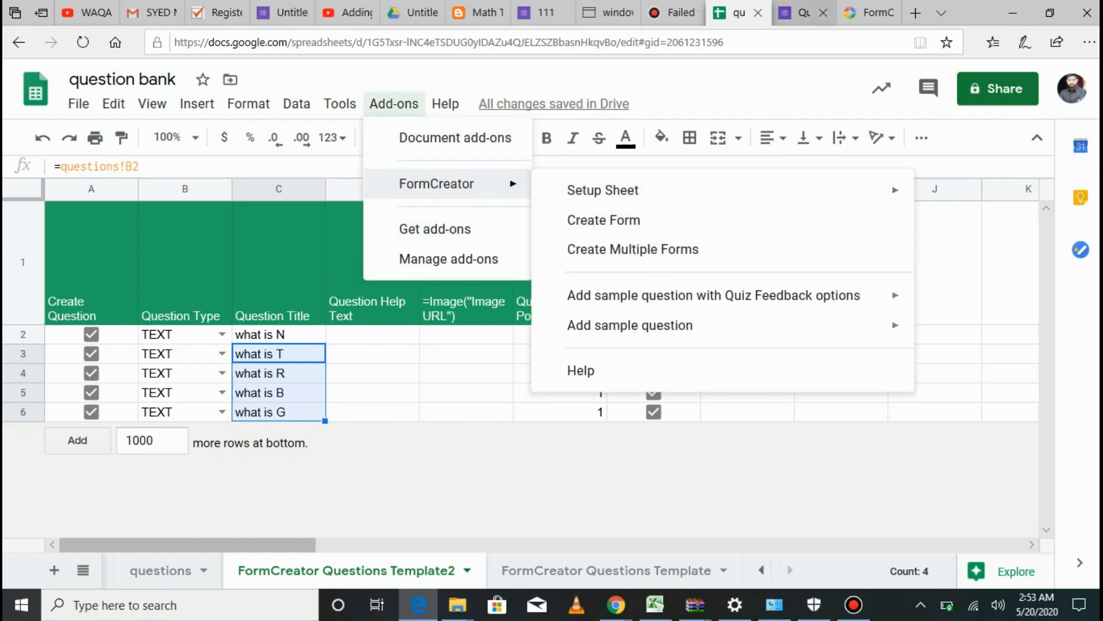
left_click(805, 13)
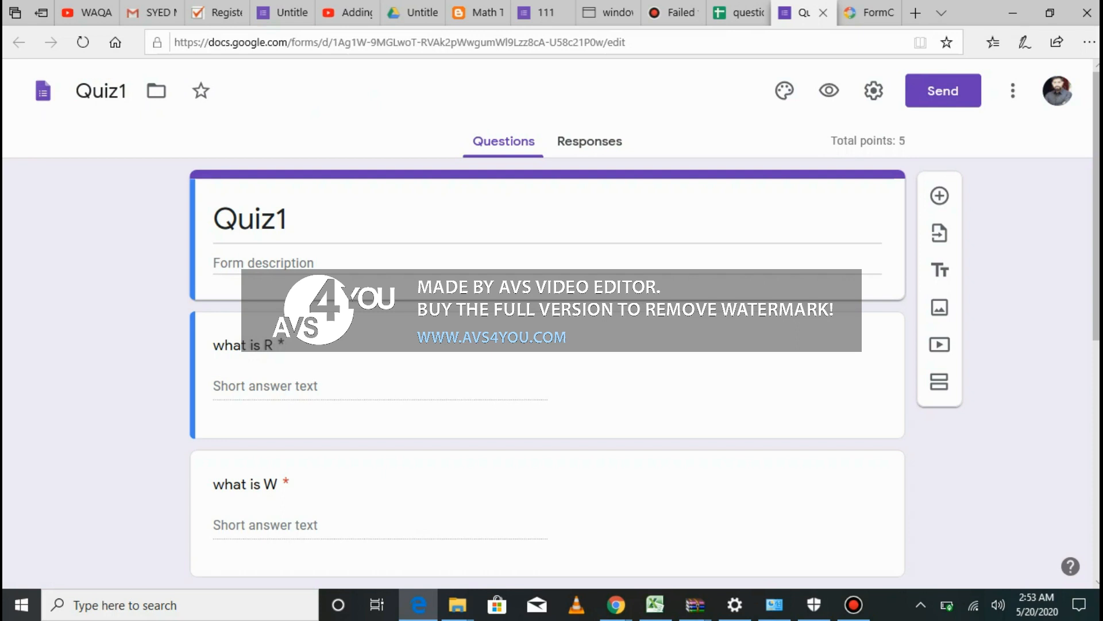
left_click(738, 13)
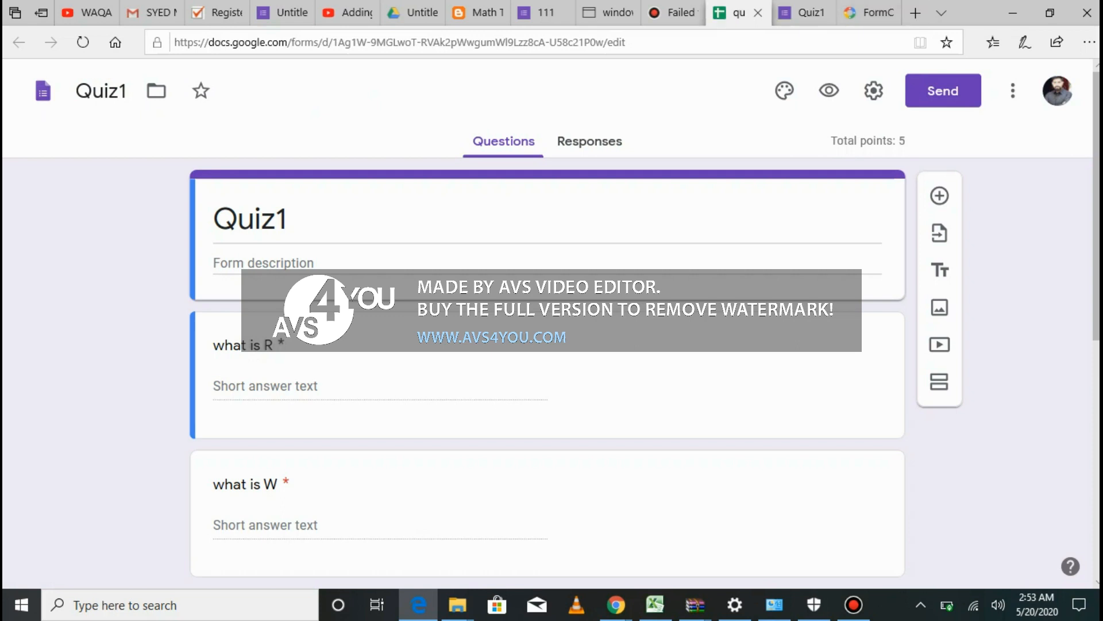